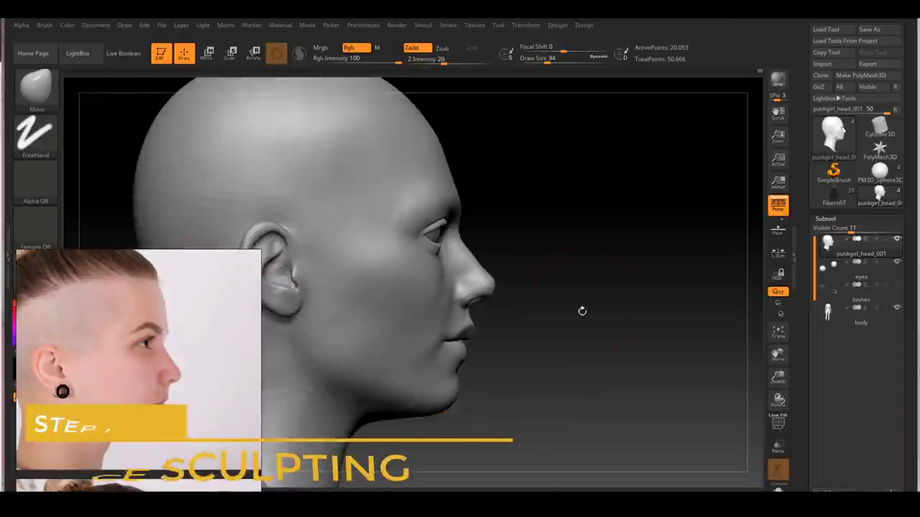
Adjust the eye area and nose in profile with the Move brush to match the side reference photo.
{"action": "key", "text": "space"}
{"action": "left_click_drag", "start_coordinate": [562, 287], "coordinate": [590, 262], "text": "alt"}
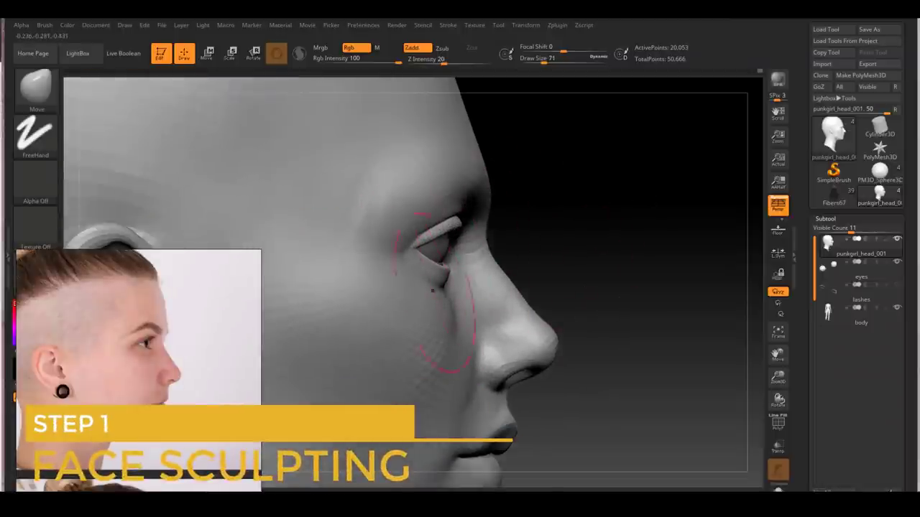
{"action": "left_click_drag", "start_coordinate": [646, 287], "coordinate": [567, 302]}
{"action": "mouse_move", "coordinate": [503, 287]}
{"action": "left_mouse_down"}
{"action": "mouse_move", "coordinate": [577, 287]}
{"action": "mouse_move", "coordinate": [583, 298]}
{"action": "mouse_move", "coordinate": [574, 273]}
{"action": "left_mouse_up"}
{"action": "key", "text": "space"}
{"action": "key", "text": "space"}
{"action": "left_click_drag", "start_coordinate": [589, 316], "coordinate": [571, 288], "text": "alt"}
{"action": "key", "text": "space"}
{"action": "left_click_drag", "start_coordinate": [565, 294], "coordinate": [579, 293]}
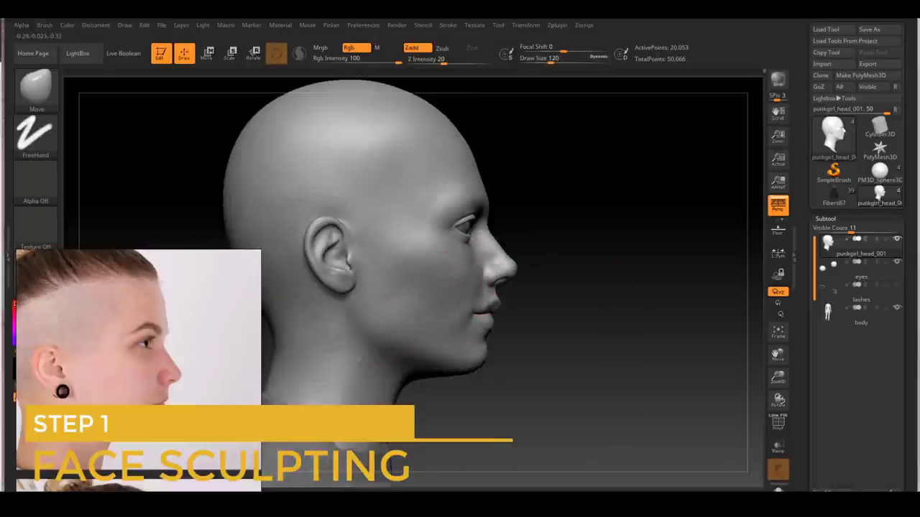
Reshape the jaw and chin contour in profile with the Move brush at draw size 136.
{"action": "key", "text": "space"}
{"action": "mouse_move", "coordinate": [460, 360]}
{"action": "left_mouse_down"}
{"action": "mouse_move", "coordinate": [503, 343]}
{"action": "mouse_move", "coordinate": [475, 327]}
{"action": "left_mouse_up"}
{"action": "key", "text": "space"}
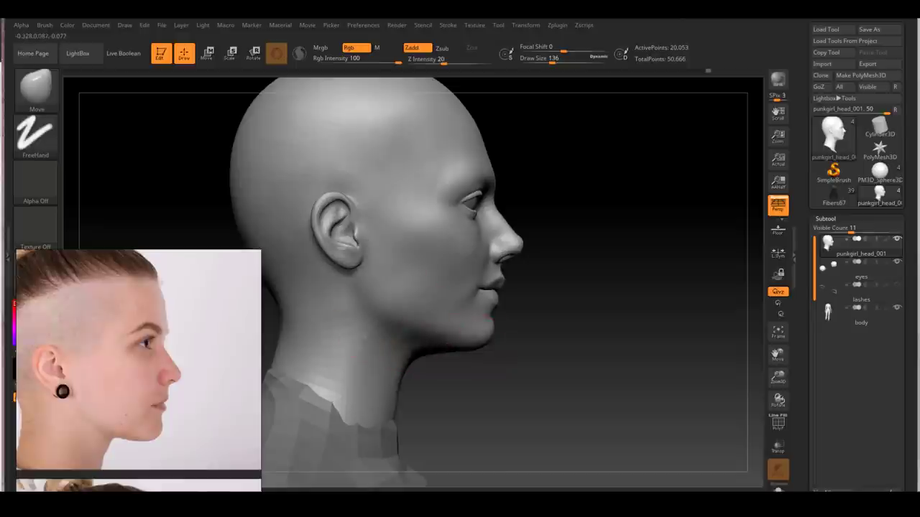
{"action": "mouse_move", "coordinate": [585, 302]}
{"action": "left_mouse_down", "text": "alt"}
{"action": "mouse_move", "coordinate": [582, 251]}
{"action": "mouse_move", "coordinate": [579, 291]}
{"action": "left_mouse_up", "text": "alt"}
{"action": "key", "text": "space"}
Reshape the cheek and the tip of the nose in profile with the Move brush.
{"action": "mouse_move", "coordinate": [431, 222]}
{"action": "left_mouse_down"}
{"action": "mouse_move", "coordinate": [442, 222]}
{"action": "mouse_move", "coordinate": [431, 249]}
{"action": "mouse_move", "coordinate": [402, 248]}
{"action": "left_mouse_up"}
{"action": "key", "text": "space"}
{"action": "key", "text": "space"}
{"action": "key", "text": "space"}
{"action": "left_click_drag", "start_coordinate": [509, 237], "coordinate": [507, 237]}
{"action": "mouse_move", "coordinate": [535, 240]}
{"action": "left_mouse_down"}
{"action": "mouse_move", "coordinate": [517, 240]}
{"action": "mouse_move", "coordinate": [600, 270]}
{"action": "left_mouse_up"}
{"action": "left_click_drag", "start_coordinate": [599, 271], "coordinate": [599, 335], "text": "alt"}
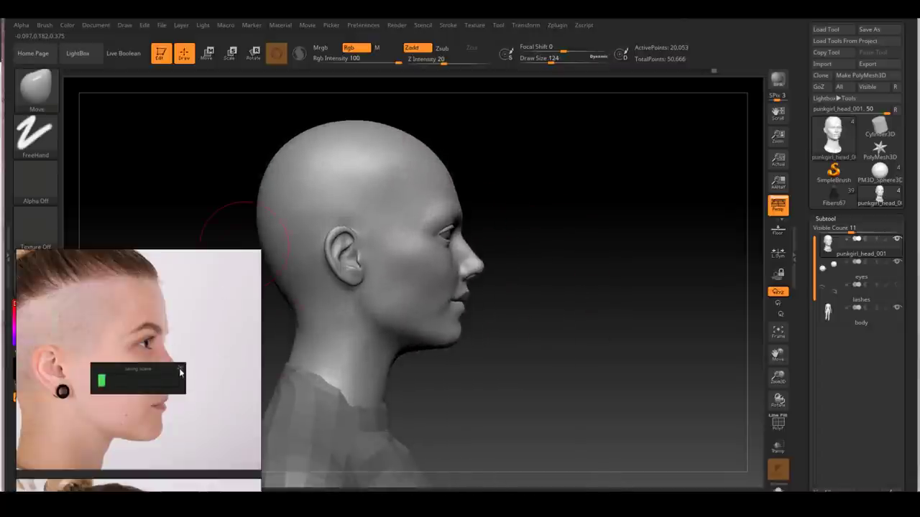
Adjust the ear and the area beneath it with the Move brush to match the side reference photo.
{"action": "key", "text": "space"}
{"action": "left_click_drag", "start_coordinate": [544, 273], "coordinate": [381, 259]}
{"action": "mouse_move", "coordinate": [528, 317]}
{"action": "left_mouse_down", "text": "alt"}
{"action": "mouse_move", "coordinate": [533, 281]}
{"action": "mouse_move", "coordinate": [535, 341]}
{"action": "left_mouse_up", "text": "alt"}
{"action": "left_click_drag", "start_coordinate": [335, 273], "coordinate": [326, 272]}
{"action": "left_click_drag", "start_coordinate": [519, 309], "coordinate": [520, 357], "text": "alt"}
Refine the cheek, lips and nose base in profile with the Move brush, changing the draw size as needed.
{"action": "key", "text": "space"}
{"action": "left_click_drag", "start_coordinate": [408, 251], "coordinate": [410, 251]}
{"action": "left_click_drag", "start_coordinate": [528, 313], "coordinate": [521, 331], "text": "alt"}
{"action": "key", "text": "space"}
{"action": "left_click_drag", "start_coordinate": [454, 294], "coordinate": [457, 294]}
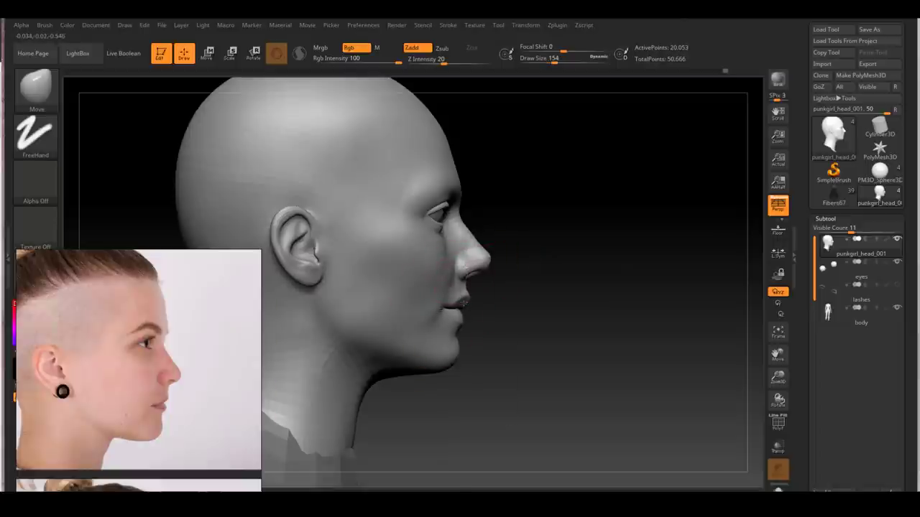
{"action": "left_click_drag", "start_coordinate": [519, 292], "coordinate": [516, 337], "text": "alt"}
{"action": "key", "text": "space"}
{"action": "left_click_drag", "start_coordinate": [462, 260], "coordinate": [446, 251]}
{"action": "key", "text": "space"}
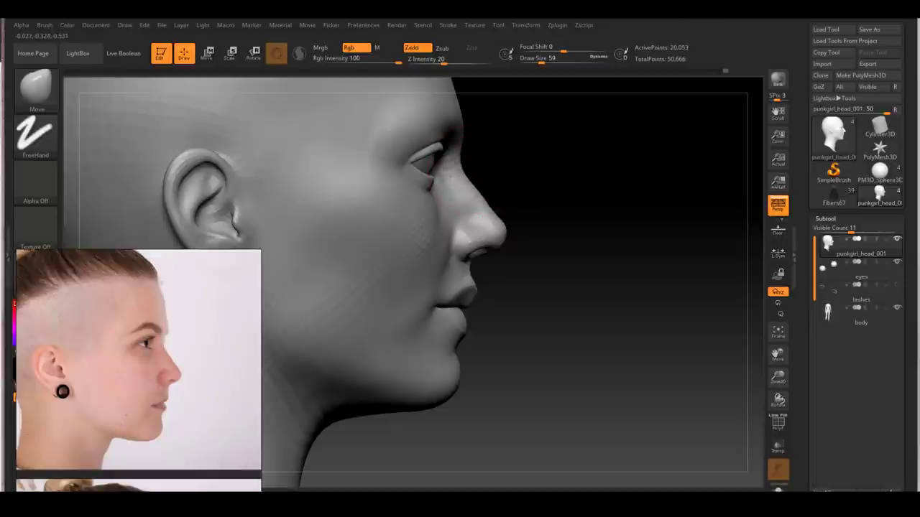
Bring up the three-quarter reference photo and turn the head to the matching angle for comparison.
{"action": "left_click_drag", "start_coordinate": [493, 148], "coordinate": [345, 158]}
{"action": "left_click_drag", "start_coordinate": [309, 230], "coordinate": [245, 216], "text": "alt"}
{"action": "scroll", "coordinate": [150, 440], "scroll_direction": "down", "scroll_amount": 6}
{"action": "middle_click_drag", "start_coordinate": [237, 452], "coordinate": [123, 404]}
{"action": "scroll", "coordinate": [143, 384], "scroll_direction": "up", "scroll_amount": 6}
{"action": "mouse_move", "coordinate": [584, 199]}
{"action": "left_mouse_down"}
{"action": "mouse_move", "coordinate": [565, 251]}
{"action": "mouse_move", "coordinate": [570, 263]}
{"action": "mouse_move", "coordinate": [566, 233]}
{"action": "mouse_move", "coordinate": [464, 191]}
{"action": "mouse_move", "coordinate": [452, 208]}
{"action": "mouse_move", "coordinate": [479, 240]}
{"action": "left_mouse_up"}
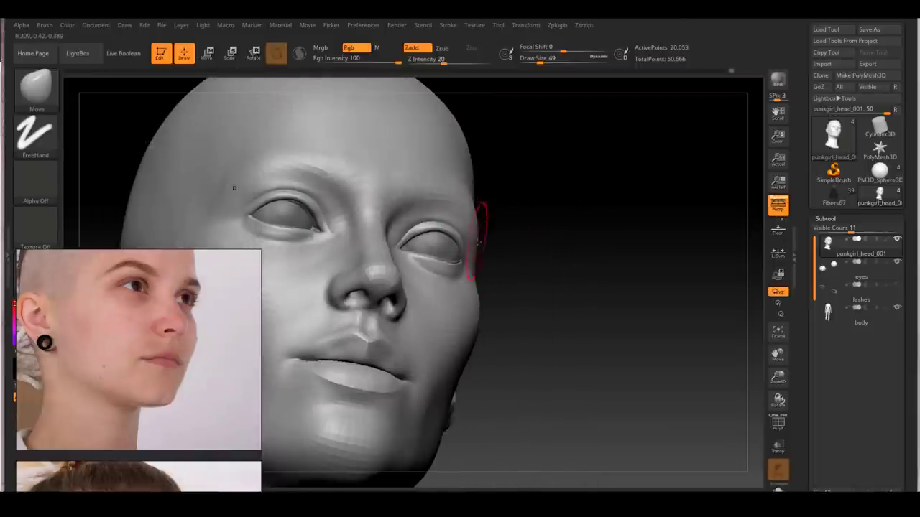
{"action": "mouse_move", "coordinate": [496, 276]}
{"action": "left_mouse_down", "text": "alt"}
{"action": "mouse_move", "coordinate": [529, 336]}
{"action": "mouse_move", "coordinate": [534, 322]}
{"action": "left_mouse_up", "text": "alt"}
{"action": "mouse_move", "coordinate": [531, 276]}
{"action": "left_mouse_down"}
{"action": "mouse_move", "coordinate": [542, 296]}
{"action": "mouse_move", "coordinate": [530, 324]}
{"action": "left_mouse_up"}
Reshape the far cheek contour in three-quarter view with the Move brush to match the reference photo.
{"action": "key", "text": "space"}
{"action": "left_click", "coordinate": [513, 279]}
{"action": "left_click_drag", "start_coordinate": [472, 315], "coordinate": [467, 320]}
{"action": "key", "text": "space"}
{"action": "left_click", "coordinate": [479, 276]}
{"action": "left_click_drag", "start_coordinate": [528, 291], "coordinate": [498, 271]}
{"action": "mouse_move", "coordinate": [557, 283]}
{"action": "left_mouse_down"}
{"action": "mouse_move", "coordinate": [571, 281]}
{"action": "mouse_move", "coordinate": [565, 318]}
{"action": "mouse_move", "coordinate": [519, 313]}
{"action": "mouse_move", "coordinate": [552, 341]}
{"action": "mouse_move", "coordinate": [558, 330]}
{"action": "mouse_move", "coordinate": [539, 359]}
{"action": "left_mouse_up"}
Refine the nose and mouth area in three-quarter view with the Move brush at draw size 33.
{"action": "key", "text": "space"}
{"action": "left_click", "coordinate": [432, 298]}
{"action": "left_click_drag", "start_coordinate": [568, 302], "coordinate": [528, 299]}
{"action": "key", "text": "space"}
{"action": "left_click", "coordinate": [431, 273]}
{"action": "key", "text": "f"}
{"action": "left_click_drag", "start_coordinate": [578, 322], "coordinate": [550, 341]}
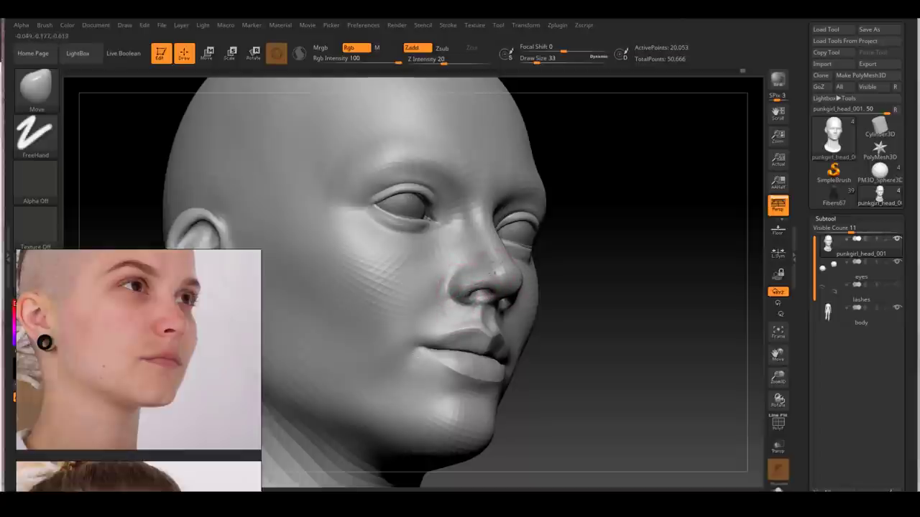
{"action": "mouse_move", "coordinate": [564, 298]}
{"action": "left_mouse_down"}
{"action": "mouse_move", "coordinate": [563, 307]}
{"action": "mouse_move", "coordinate": [499, 267]}
{"action": "mouse_move", "coordinate": [464, 291]}
{"action": "left_mouse_up"}
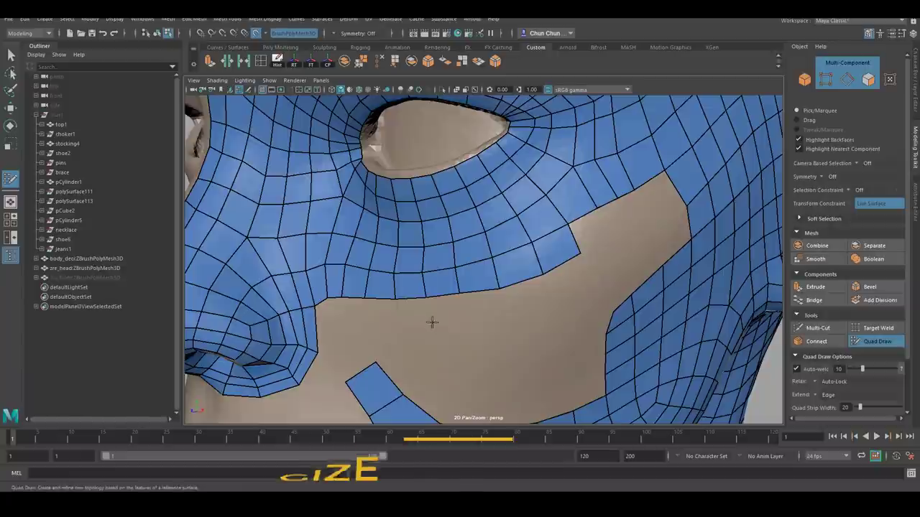
In Maya, fill a row of Quad Draw faces along the upper edge of the cheek gap and relax them.
{"action": "scroll", "coordinate": [431, 322], "scroll_direction": "up", "scroll_amount": 3}
{"action": "left_click_drag", "start_coordinate": [411, 267], "coordinate": [567, 290], "text": "alt"}
{"action": "middle_click_drag", "start_coordinate": [567, 290], "coordinate": [570, 306], "text": "alt"}
{"action": "left_click", "coordinate": [518, 205]}
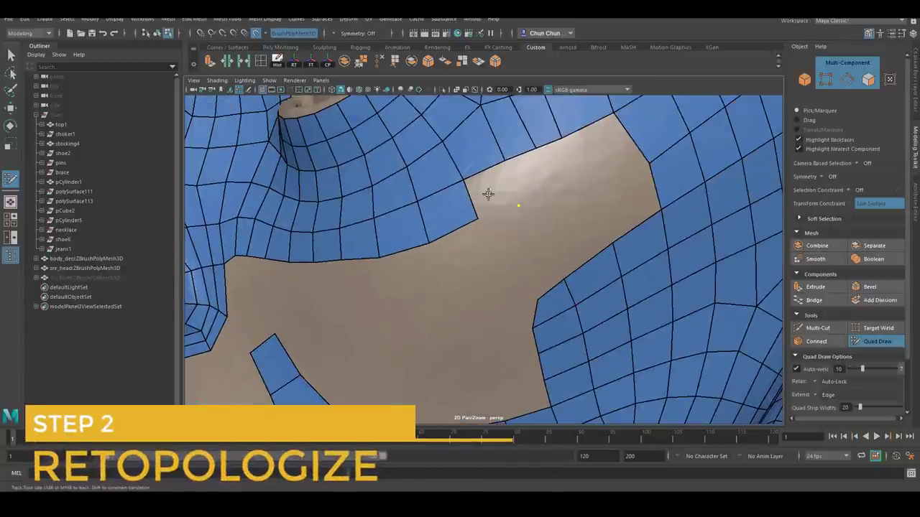
{"action": "left_click", "coordinate": [491, 194], "text": "shift"}
{"action": "left_click", "coordinate": [546, 191]}
{"action": "left_click", "coordinate": [527, 177], "text": "shift"}
{"action": "left_click", "coordinate": [573, 182]}
{"action": "left_click", "coordinate": [553, 171], "text": "shift"}
{"action": "left_click", "coordinate": [598, 170], "text": "shift"}
{"action": "right_click_drag", "start_coordinate": [566, 180], "coordinate": [513, 185], "text": "alt"}
{"action": "middle_click_drag", "start_coordinate": [513, 185], "coordinate": [536, 200], "text": "alt"}
{"action": "left_click_drag", "start_coordinate": [529, 153], "coordinate": [545, 202], "text": "shift"}
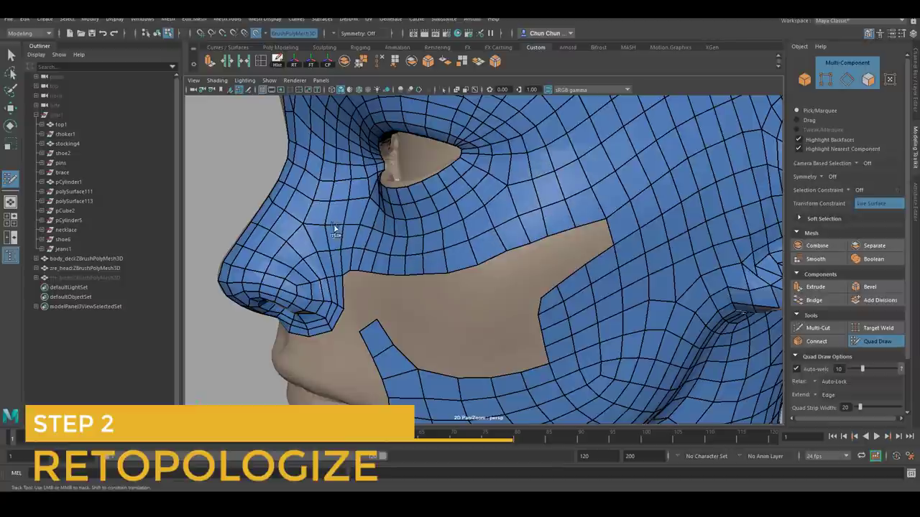
Relax the new topology along the edge of the upper eyelid with Quad Draw.
{"action": "scroll", "coordinate": [373, 237], "scroll_direction": "down", "scroll_amount": 2}
{"action": "scroll", "coordinate": [533, 260], "scroll_direction": "down", "scroll_amount": 2}
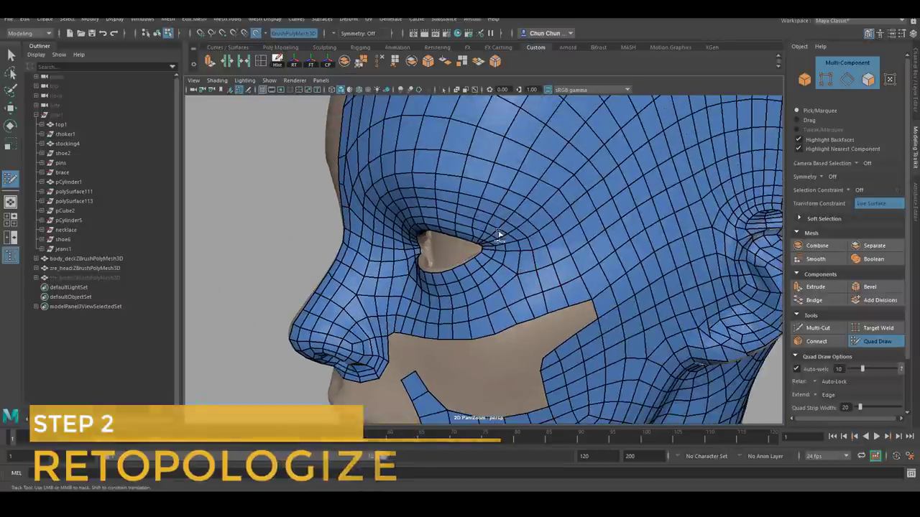
{"action": "left_click_drag", "start_coordinate": [524, 247], "coordinate": [565, 188], "text": "alt"}
{"action": "scroll", "coordinate": [579, 206], "scroll_direction": "down", "scroll_amount": 2}
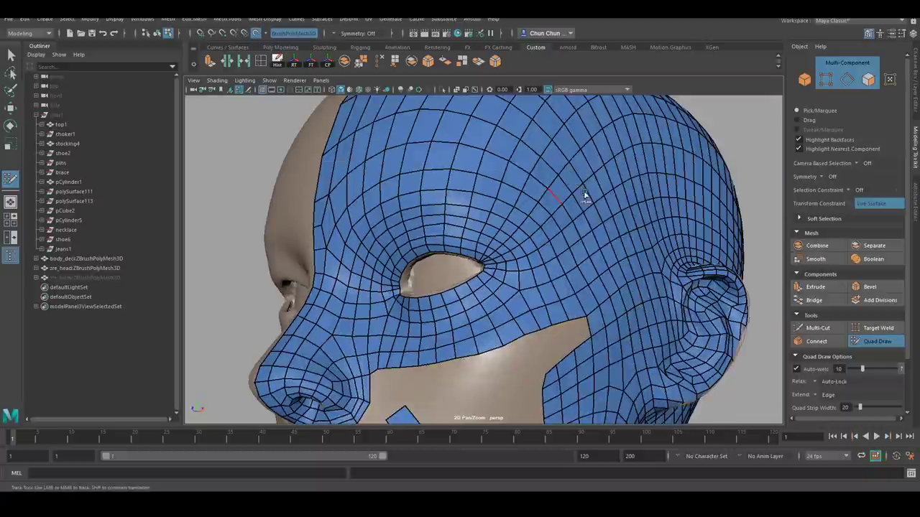
{"action": "scroll", "coordinate": [517, 237], "scroll_direction": "up", "scroll_amount": 5}
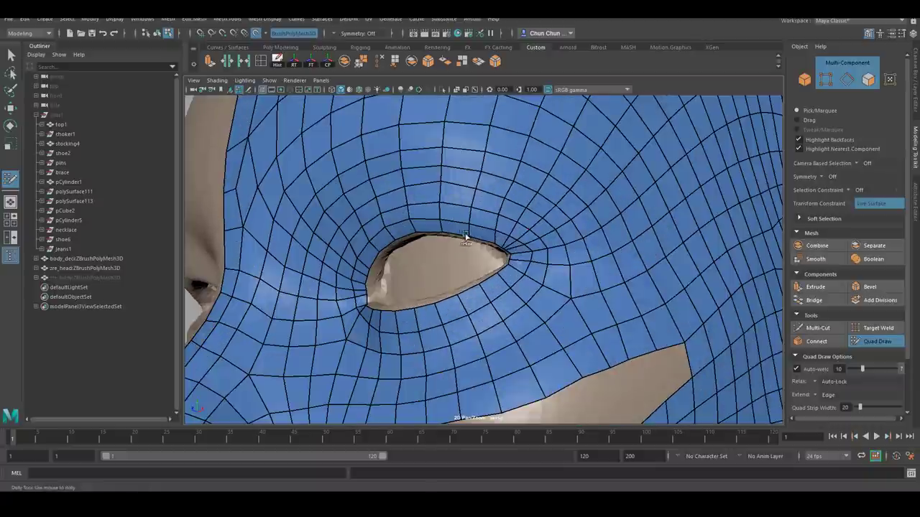
{"action": "scroll", "coordinate": [528, 264], "scroll_direction": "up", "scroll_amount": 2}
{"action": "mouse_move", "coordinate": [475, 224]}
{"action": "left_mouse_down", "text": "shift"}
{"action": "mouse_move", "coordinate": [522, 179]}
{"action": "mouse_move", "coordinate": [453, 177]}
{"action": "mouse_move", "coordinate": [408, 233]}
{"action": "left_mouse_up", "text": "shift"}
Smooth the edge loops above the upper eyelid by relaxing them with Quad Draw.
{"action": "middle_click_drag", "start_coordinate": [302, 318], "coordinate": [359, 314], "text": "alt"}
{"action": "scroll", "coordinate": [557, 332], "scroll_direction": "down", "scroll_amount": 3}
{"action": "scroll", "coordinate": [580, 267], "scroll_direction": "up", "scroll_amount": 4}
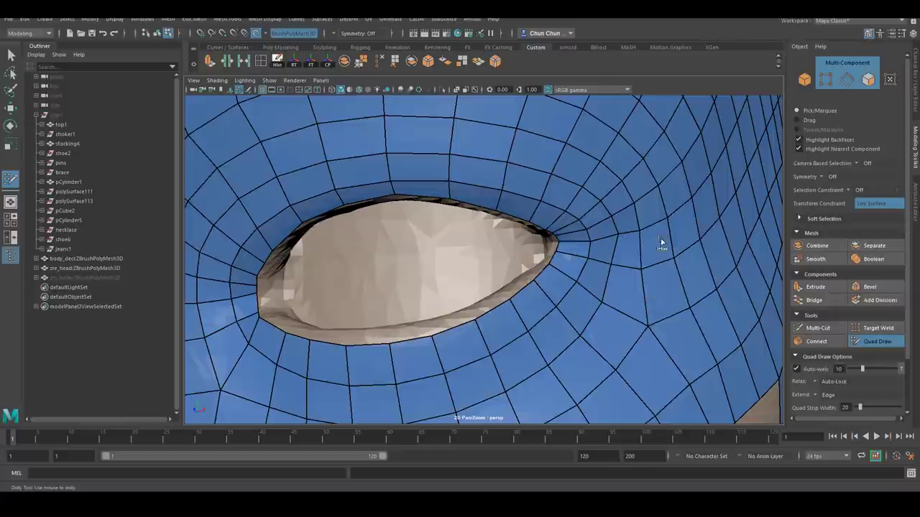
{"action": "left_click_drag", "start_coordinate": [671, 294], "coordinate": [588, 237], "text": "alt"}
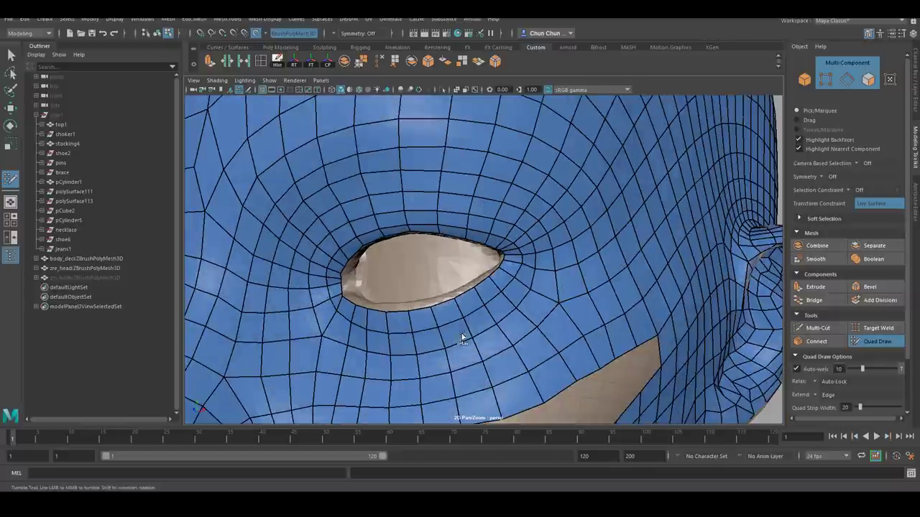
{"action": "right_click_drag", "start_coordinate": [602, 322], "coordinate": [592, 244], "text": "alt"}
{"action": "left_click_drag", "start_coordinate": [592, 244], "coordinate": [571, 202], "text": "alt"}
{"action": "middle_click_drag", "start_coordinate": [571, 202], "coordinate": [517, 229], "text": "alt"}
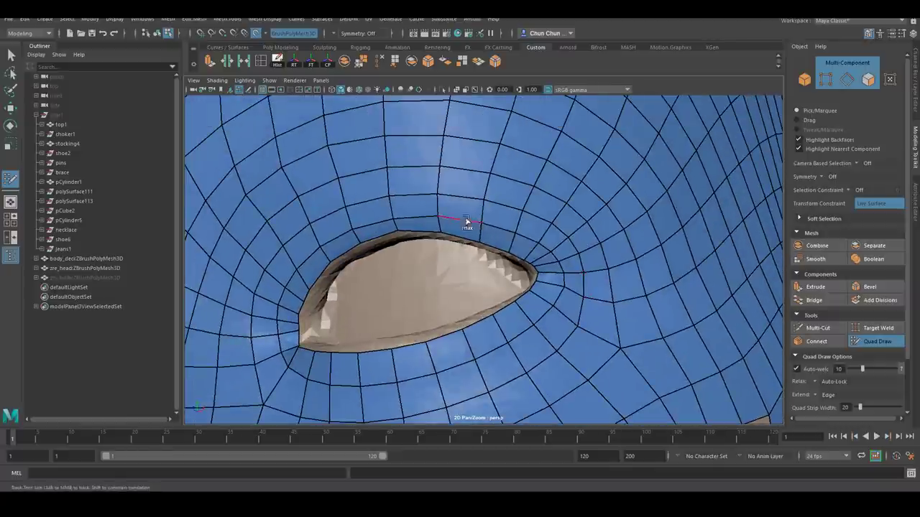
{"action": "mouse_move", "coordinate": [452, 218]}
{"action": "left_mouse_down", "text": "shift"}
{"action": "mouse_move", "coordinate": [585, 191]}
{"action": "mouse_move", "coordinate": [610, 146]}
{"action": "left_mouse_up", "text": "shift"}
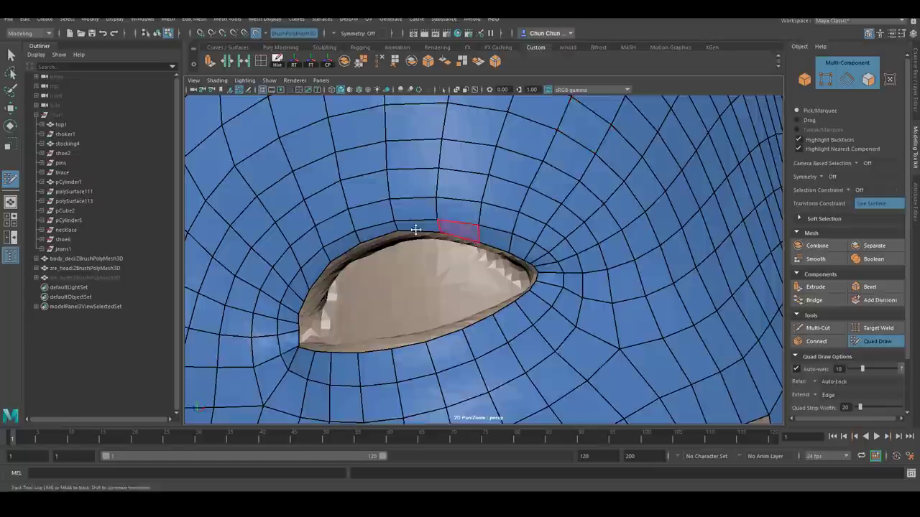
{"action": "right_click_drag", "start_coordinate": [403, 226], "coordinate": [438, 238], "text": "alt"}
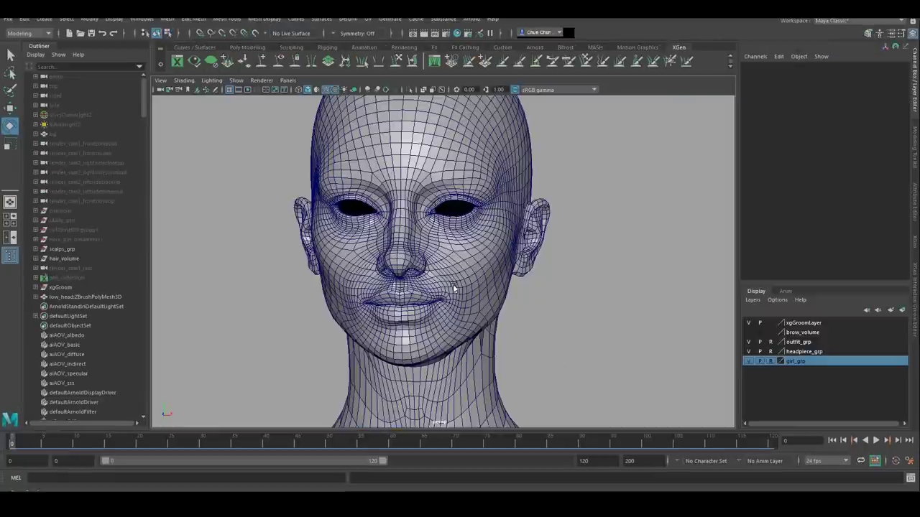
{"action": "left_click_drag", "start_coordinate": [365, 317], "coordinate": [317, 313], "text": "alt"}
{"action": "mouse_move", "coordinate": [448, 316]}
{"action": "left_mouse_down", "text": "alt"}
{"action": "mouse_move", "coordinate": [518, 337]}
{"action": "mouse_move", "coordinate": [508, 320]}
{"action": "mouse_move", "coordinate": [530, 319]}
{"action": "mouse_move", "coordinate": [541, 330]}
{"action": "mouse_move", "coordinate": [539, 287]}
{"action": "mouse_move", "coordinate": [559, 281]}
{"action": "left_mouse_up", "text": "alt"}
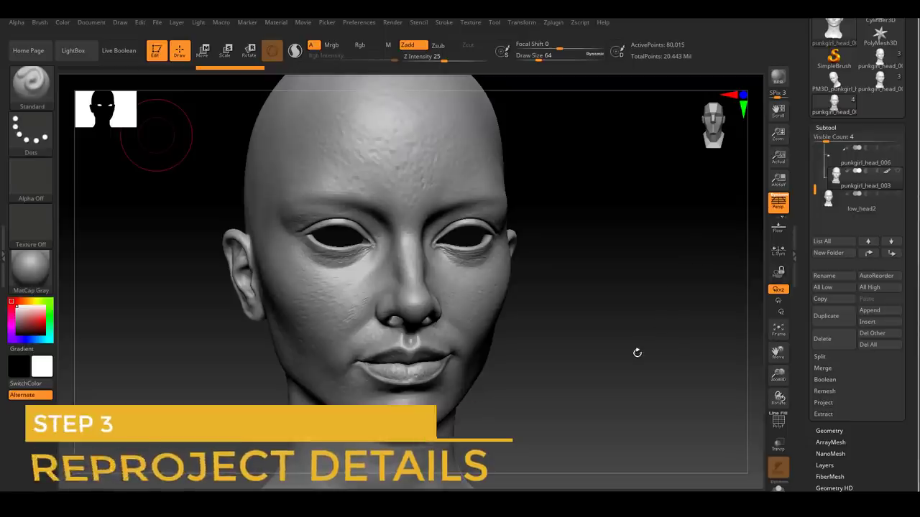
In ZBrush, select the low_head2 subtool and open its projection settings.
{"action": "mouse_move", "coordinate": [636, 353]}
{"action": "left_mouse_down"}
{"action": "mouse_move", "coordinate": [620, 349]}
{"action": "mouse_move", "coordinate": [654, 312]}
{"action": "mouse_move", "coordinate": [651, 333]}
{"action": "mouse_move", "coordinate": [687, 333]}
{"action": "mouse_move", "coordinate": [671, 333]}
{"action": "mouse_move", "coordinate": [659, 314]}
{"action": "left_mouse_up"}
{"action": "left_click", "coordinate": [892, 209]}
{"action": "scroll", "coordinate": [817, 291], "scroll_direction": "down", "scroll_amount": 3}
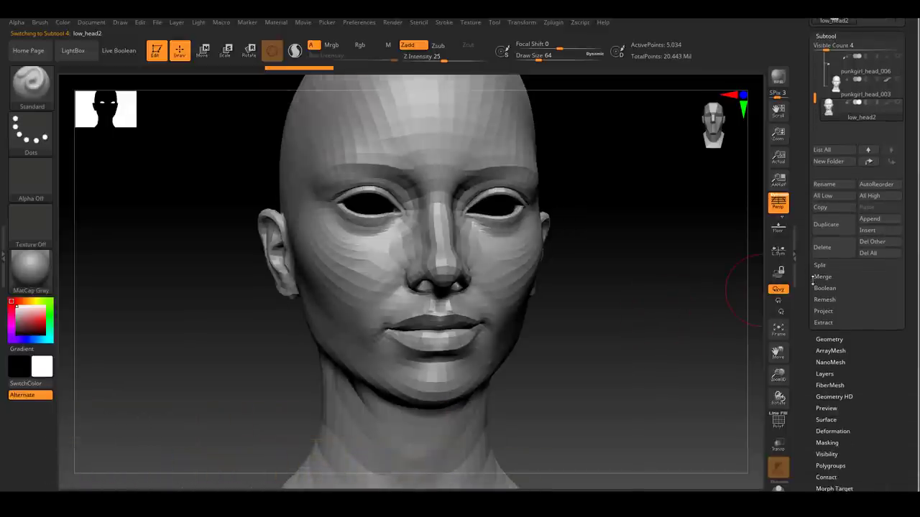
{"action": "left_click", "coordinate": [824, 311]}
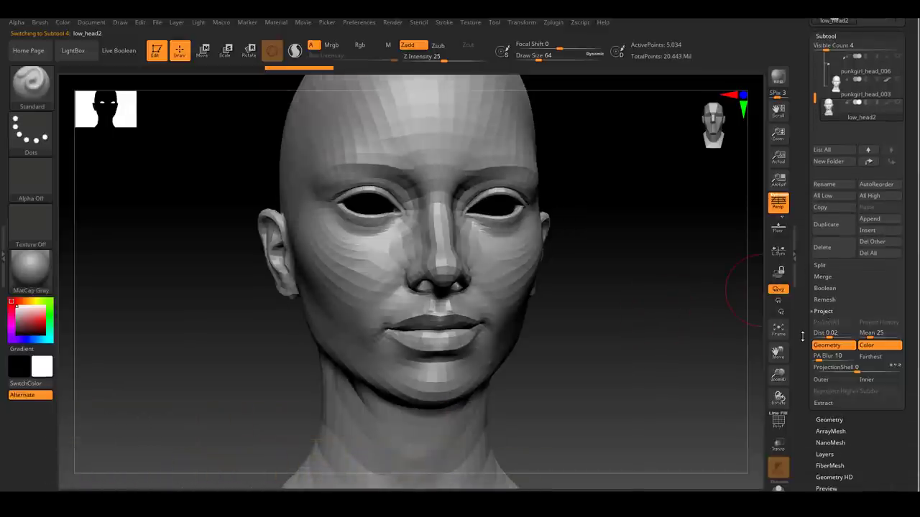
{"action": "left_click_drag", "start_coordinate": [803, 336], "coordinate": [801, 329]}
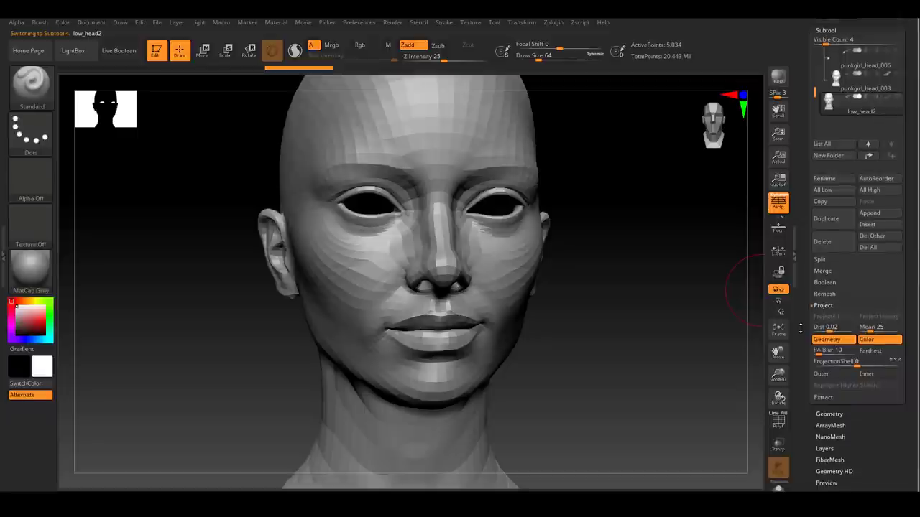
Make punkgirl_head_003 visible and project its details onto low_head2 with ProjectAll.
{"action": "left_click", "coordinate": [898, 73]}
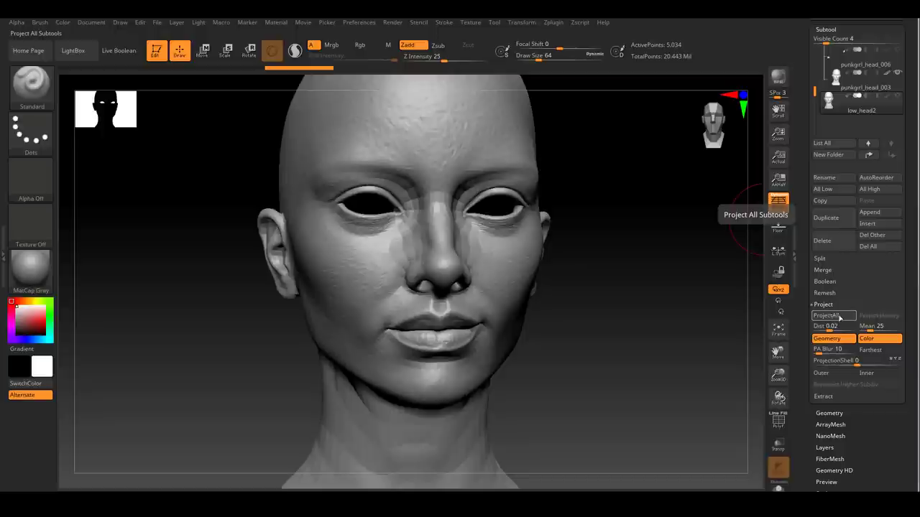
{"action": "left_click", "coordinate": [839, 318]}
{"action": "left_click", "coordinate": [659, 335]}
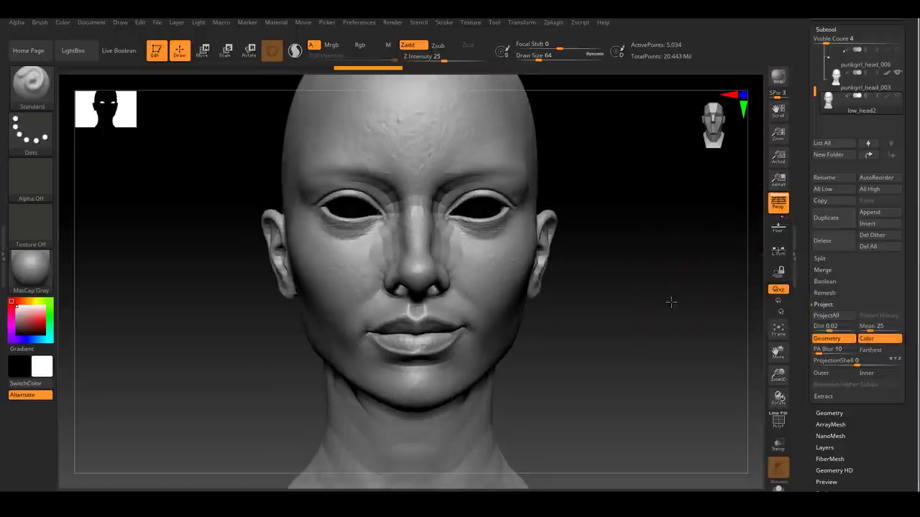
Hide punkgirl_head_003 and divide low_head2 once to add a subdivision level.
{"action": "left_click", "coordinate": [894, 113]}
{"action": "left_click_drag", "start_coordinate": [808, 297], "coordinate": [808, 345]}
{"action": "left_click", "coordinate": [833, 287]}
{"action": "left_click", "coordinate": [829, 244]}
{"action": "left_click", "coordinate": [831, 146]}
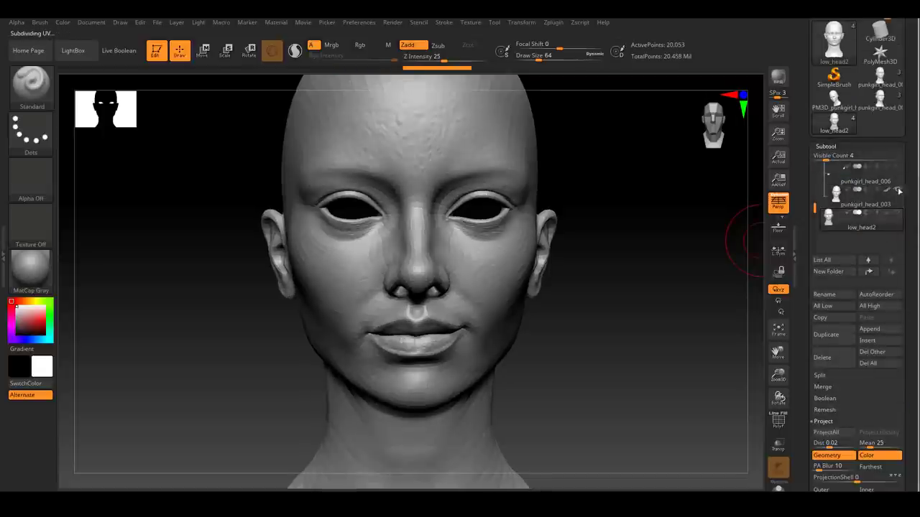
Project the visible punkgirl_head_003 details onto the second subdivision level of low_head2, toggling the source head's visibility as needed.
{"action": "mouse_move", "coordinate": [799, 331]}
{"action": "left_mouse_down"}
{"action": "mouse_move", "coordinate": [800, 216]}
{"action": "mouse_move", "coordinate": [808, 333]}
{"action": "left_mouse_up"}
{"action": "left_click", "coordinate": [829, 317]}
{"action": "left_click", "coordinate": [742, 341]}
{"action": "left_click", "coordinate": [898, 190]}
Divide low_head2 again to give it a third subdivision level.
{"action": "left_click_drag", "start_coordinate": [801, 372], "coordinate": [804, 289]}
{"action": "left_click_drag", "start_coordinate": [804, 289], "coordinate": [806, 120]}
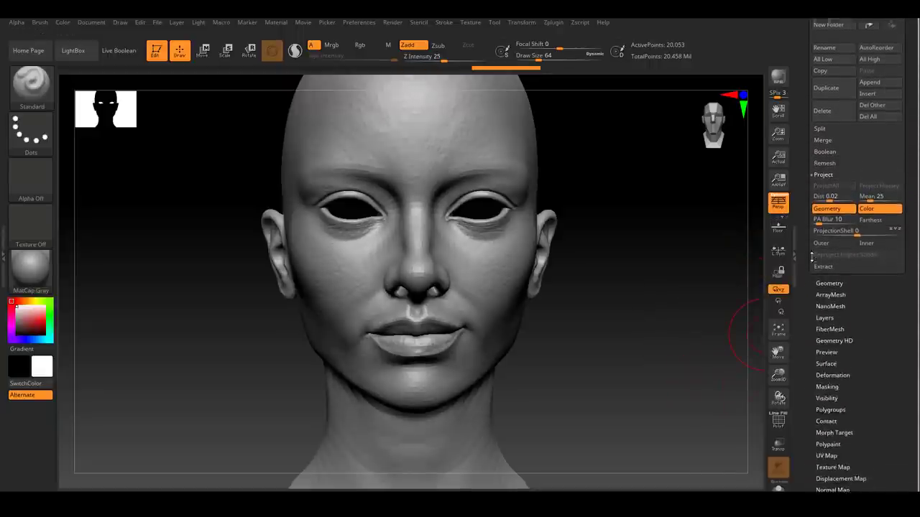
{"action": "left_click", "coordinate": [826, 274]}
{"action": "left_click", "coordinate": [827, 273]}
{"action": "left_click", "coordinate": [826, 177]}
Show punkgirl_head_003 again and project its details onto the third subdivision level of low_head2.
{"action": "left_click", "coordinate": [896, 221]}
{"action": "left_click_drag", "start_coordinate": [806, 353], "coordinate": [806, 268]}
{"action": "left_click", "coordinate": [824, 376]}
{"action": "left_click", "coordinate": [742, 398]}
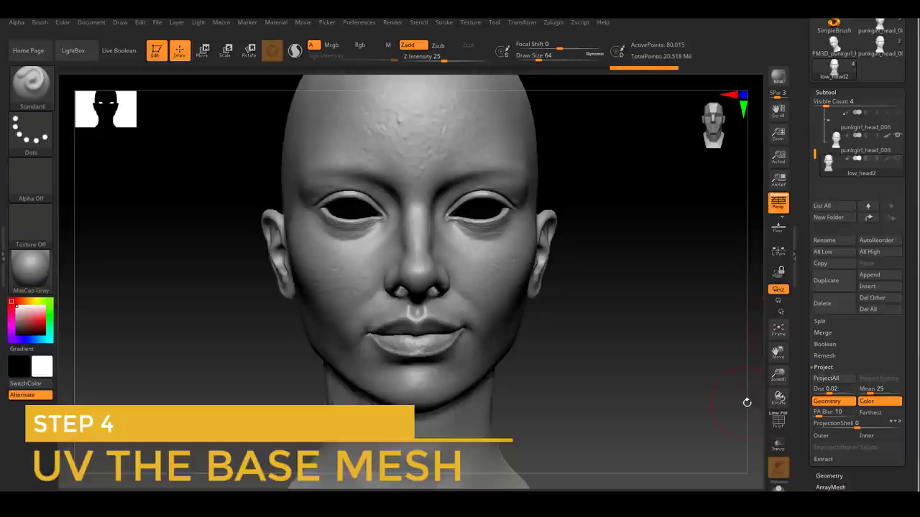
Hide punkgirl_head_003 and check the projected details on low_head2 alone.
{"action": "left_click_drag", "start_coordinate": [673, 310], "coordinate": [674, 296]}
{"action": "left_click", "coordinate": [897, 135]}
{"action": "left_click_drag", "start_coordinate": [806, 400], "coordinate": [806, 335]}
{"action": "left_click_drag", "start_coordinate": [698, 335], "coordinate": [690, 333]}
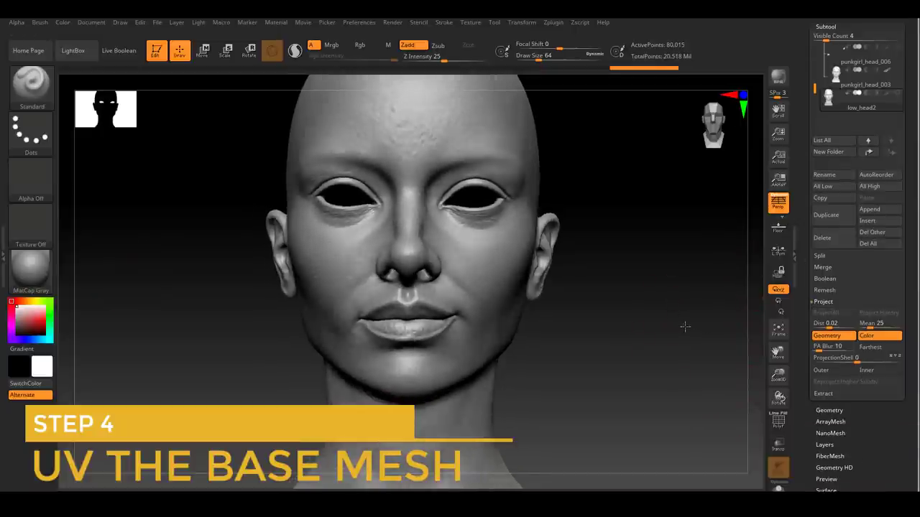
Set low_head2 to its lowest subdivision level.
{"action": "left_click", "coordinate": [819, 410]}
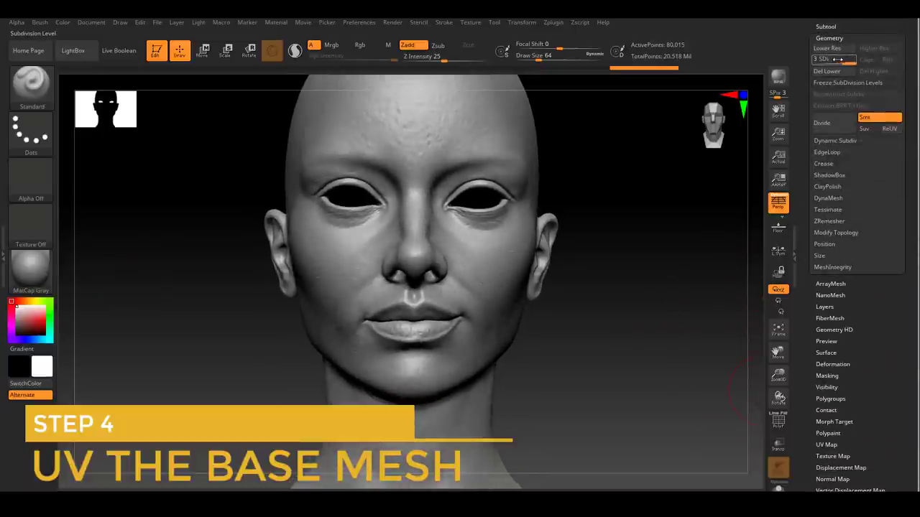
{"action": "left_click_drag", "start_coordinate": [813, 64], "coordinate": [810, 66]}
{"action": "left_click_drag", "start_coordinate": [807, 417], "coordinate": [806, 232]}
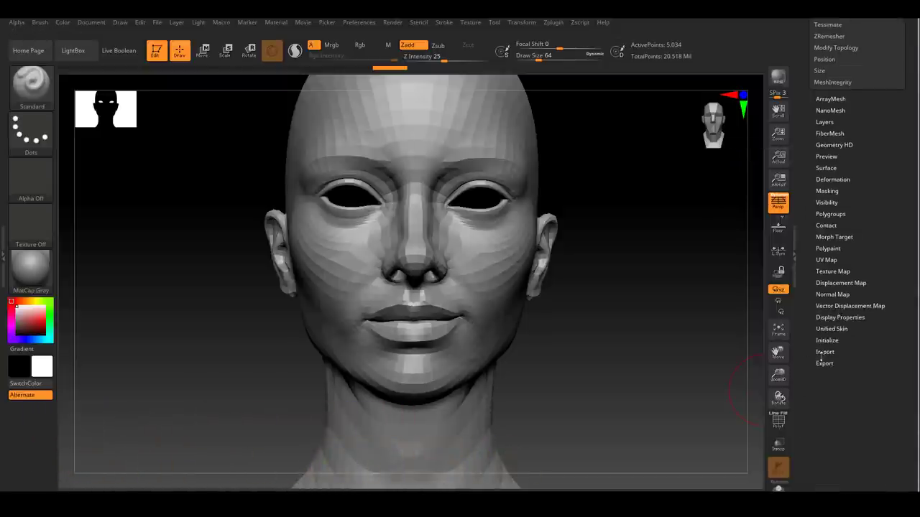
Turn off the Grp option in the mesh export settings.
{"action": "left_click", "coordinate": [825, 363]}
{"action": "left_click_drag", "start_coordinate": [877, 333], "coordinate": [877, 409]}
{"action": "left_click", "coordinate": [894, 227]}
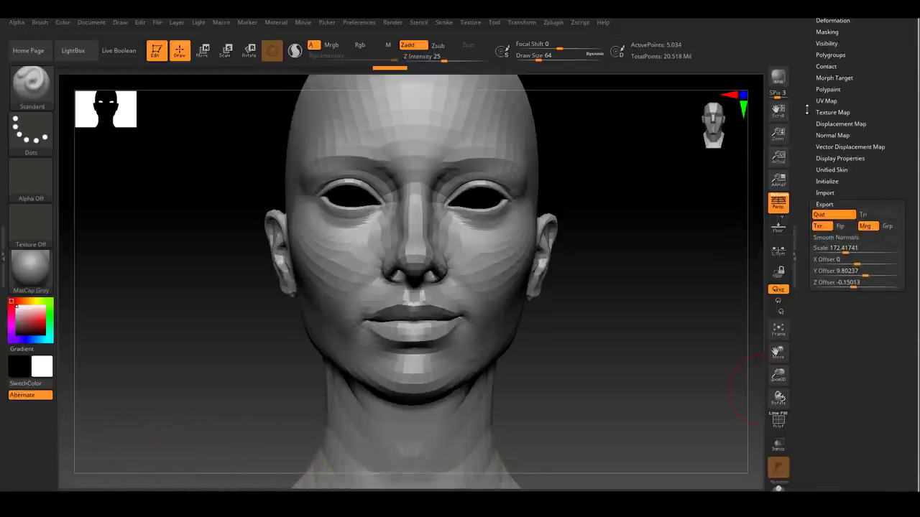
Export the low-resolution head as an OBJ to the Obj folder, using the existing low_head.OBJ as the file name.
{"action": "left_click_drag", "start_coordinate": [808, 109], "coordinate": [809, 442]}
{"action": "left_click", "coordinate": [878, 73]}
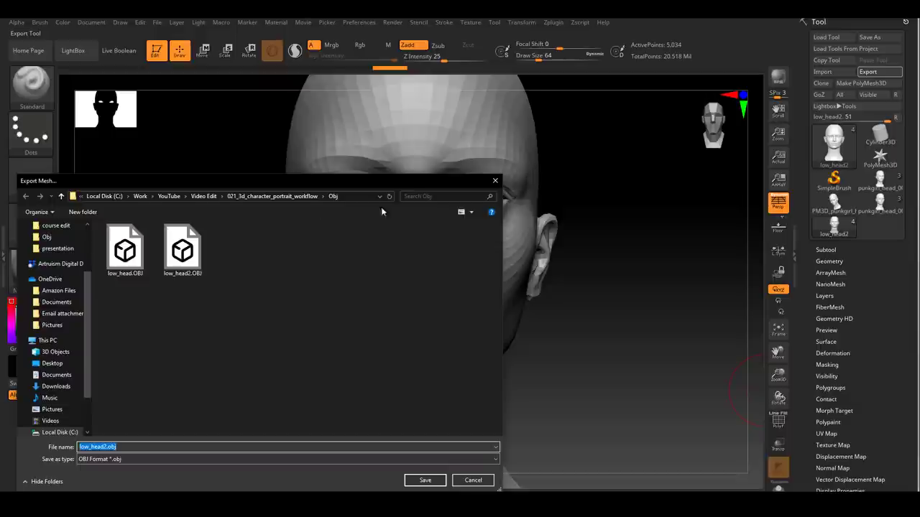
{"action": "left_click", "coordinate": [125, 251]}
{"action": "left_click", "coordinate": [101, 447]}
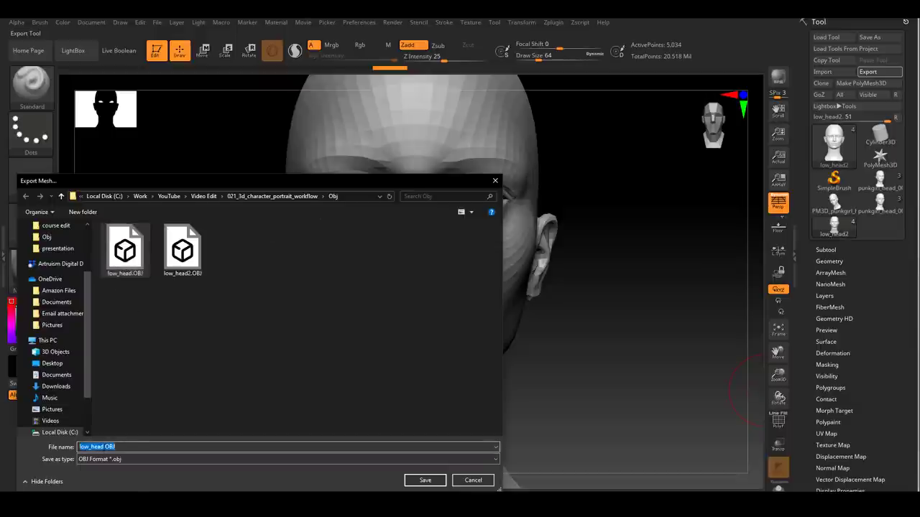
{"action": "key", "text": "ctrl+a"}
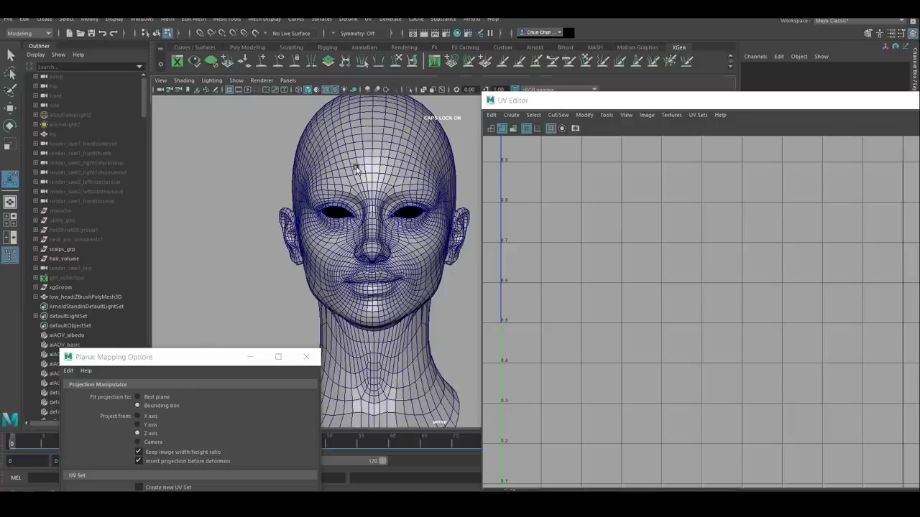
In Maya, select the head mesh and examine its complete UV layout in the UV Editor.
{"action": "left_click", "coordinate": [357, 167]}
{"action": "scroll", "coordinate": [697, 352], "scroll_direction": "down", "scroll_amount": 4}
{"action": "scroll", "coordinate": [720, 361], "scroll_direction": "down", "scroll_amount": 2}
{"action": "middle_click_drag", "start_coordinate": [719, 365], "coordinate": [676, 342], "text": "alt"}
{"action": "scroll", "coordinate": [740, 375], "scroll_direction": "up", "scroll_amount": 1}
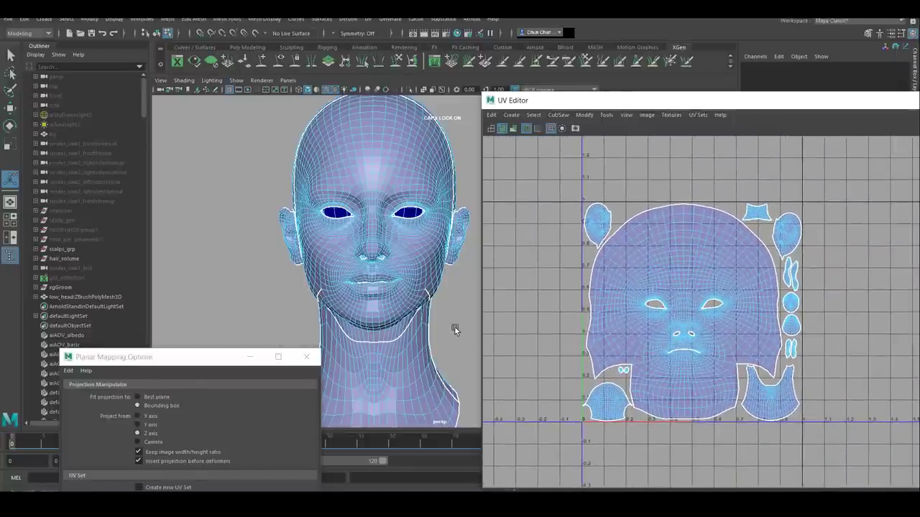
{"action": "left_click_drag", "start_coordinate": [455, 325], "coordinate": [456, 325], "text": "alt"}
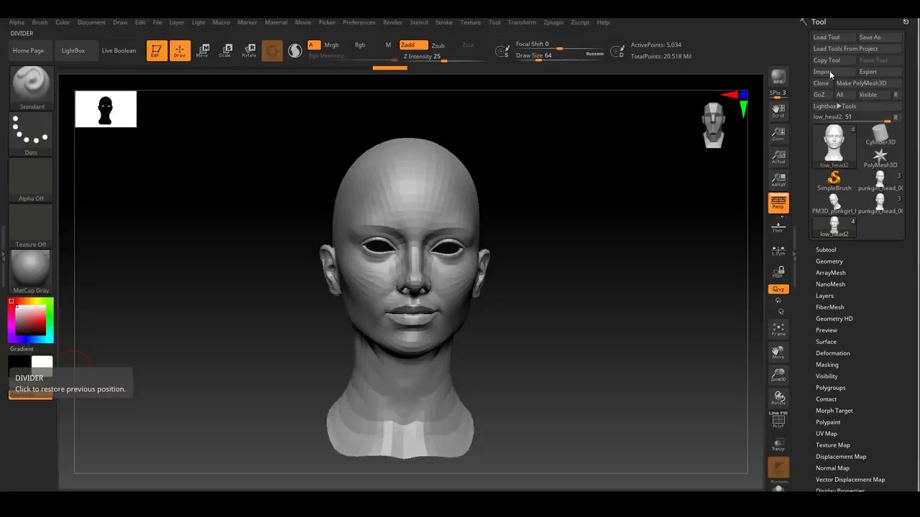
Switch to ZBrush and import low_head.OBJ from the Obj folder over the lowest level of low_head2.
{"action": "left_click", "coordinate": [830, 72]}
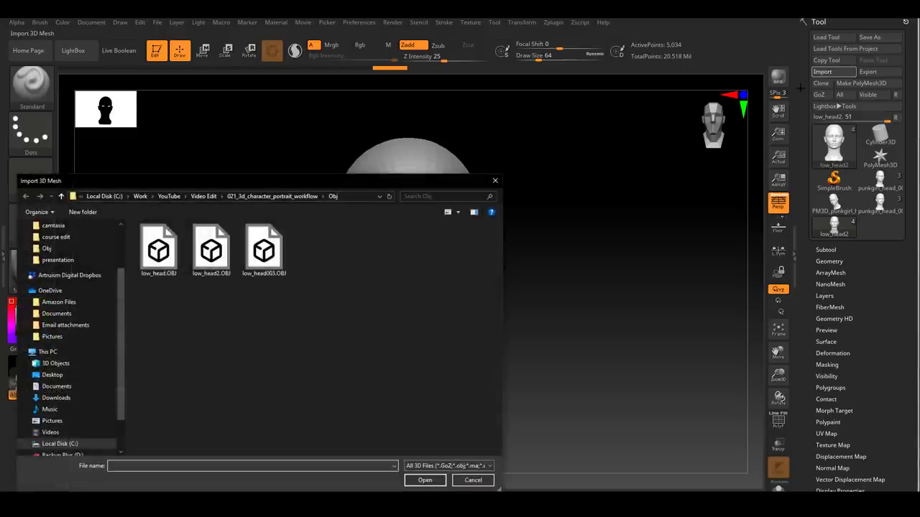
{"action": "left_click", "coordinate": [161, 252]}
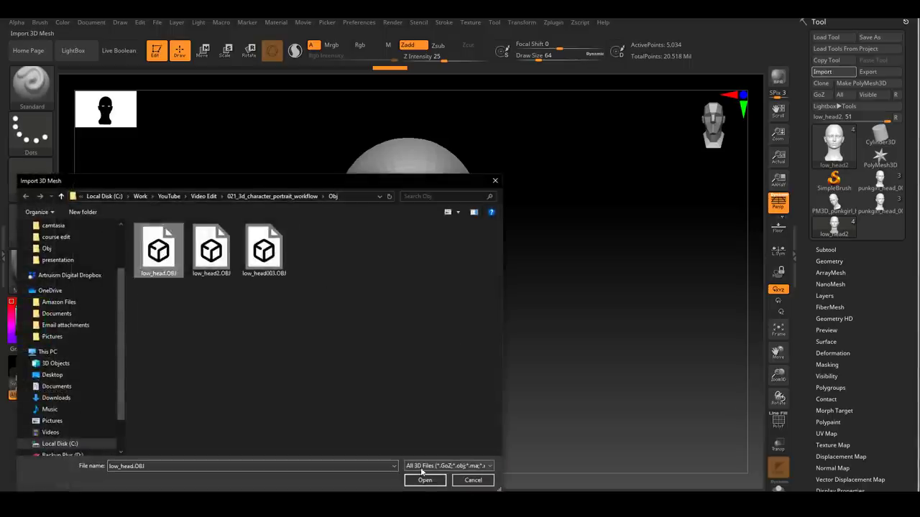
{"action": "left_click", "coordinate": [430, 480]}
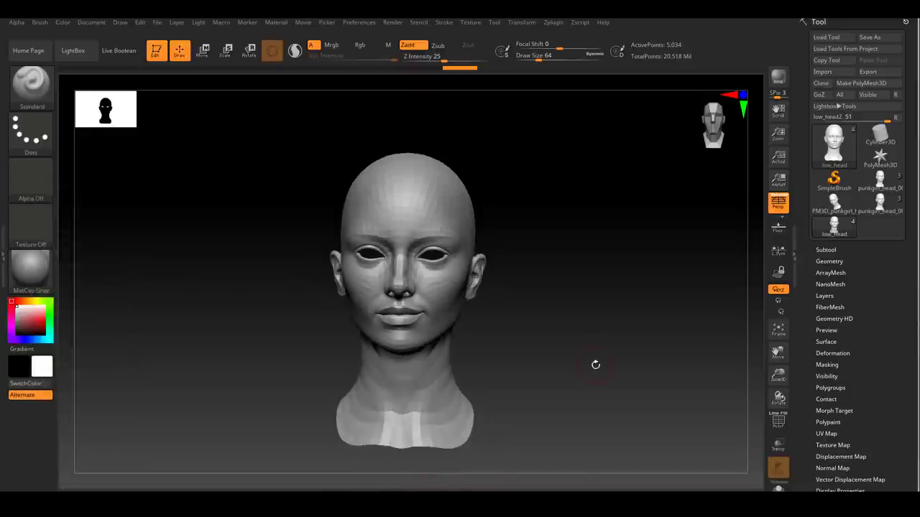
Check the imported UVs by morphing the head to its flat UV layout and back.
{"action": "scroll", "coordinate": [797, 359], "scroll_direction": "down", "scroll_amount": 5}
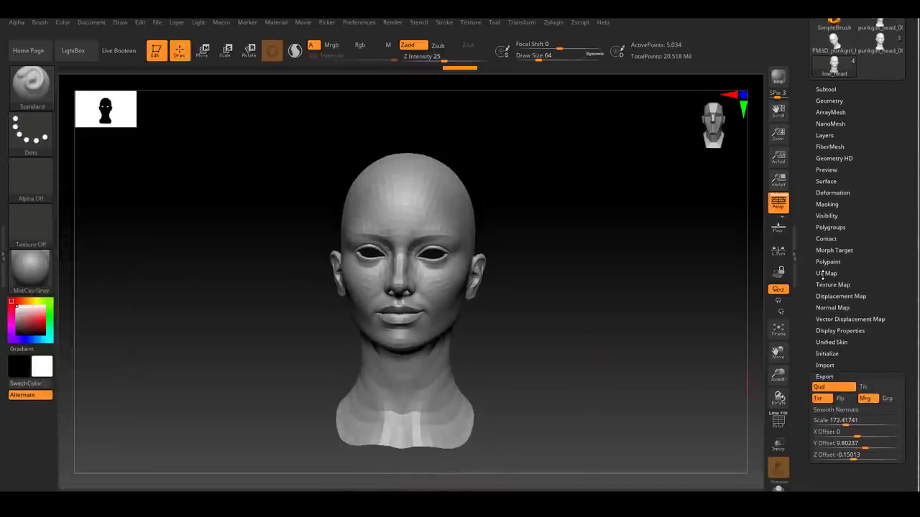
{"action": "left_click", "coordinate": [825, 273]}
{"action": "left_click", "coordinate": [831, 284]}
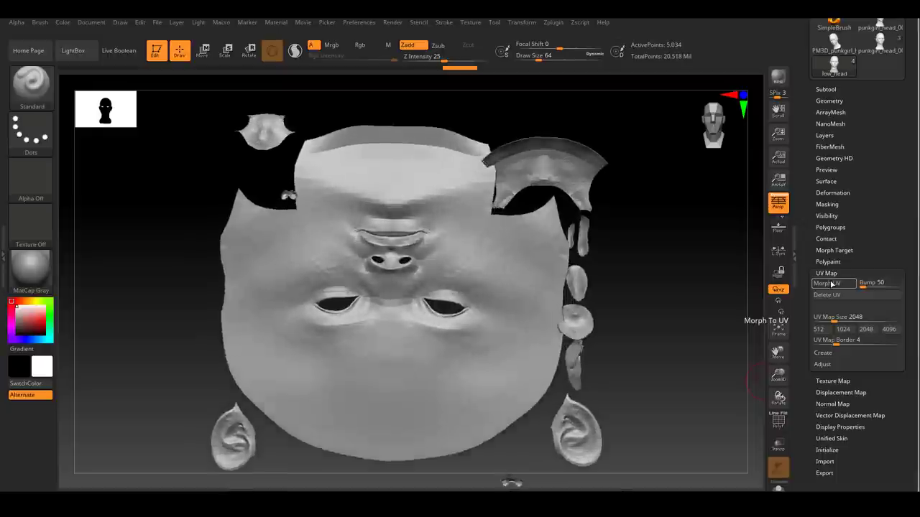
{"action": "left_click", "coordinate": [831, 283]}
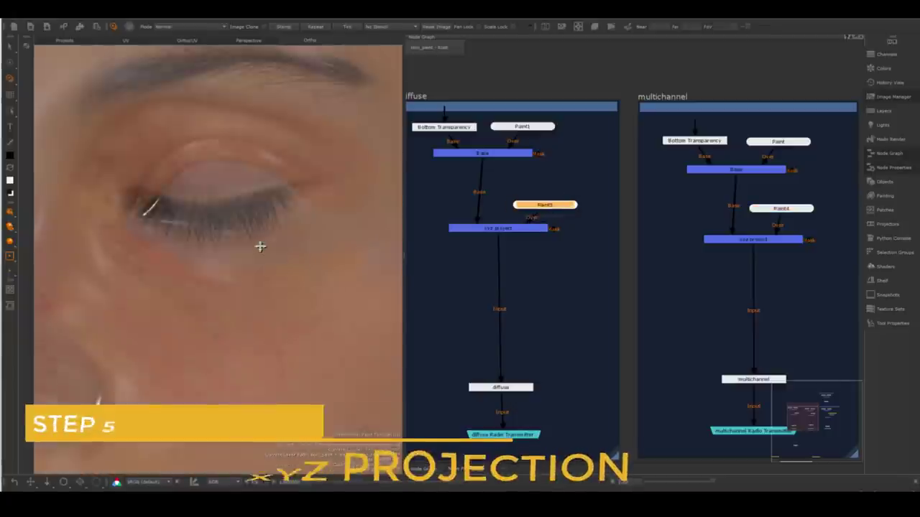
In Mari, project the skin photo texture around the eye using the diffuse and multichannel paint nodes.
{"action": "left_click_drag", "start_coordinate": [260, 246], "coordinate": [322, 246]}
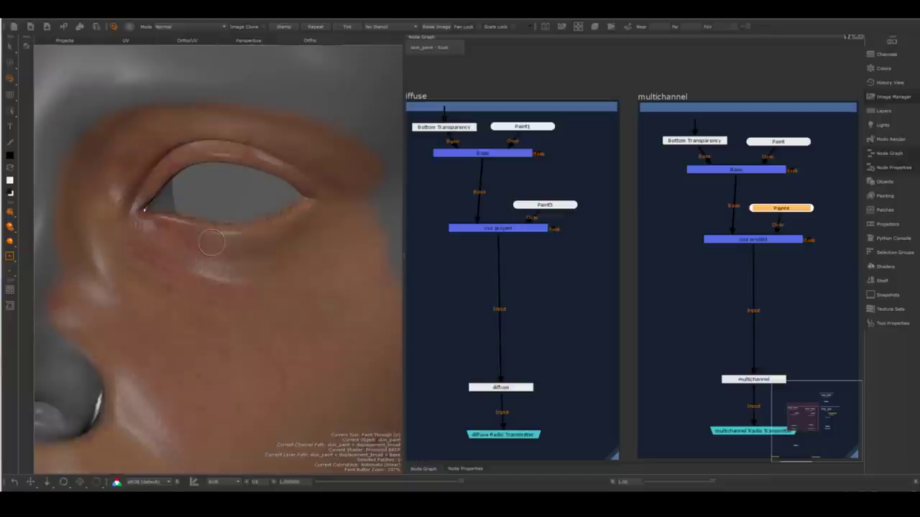
{"action": "middle_click_drag", "start_coordinate": [211, 243], "coordinate": [262, 288]}
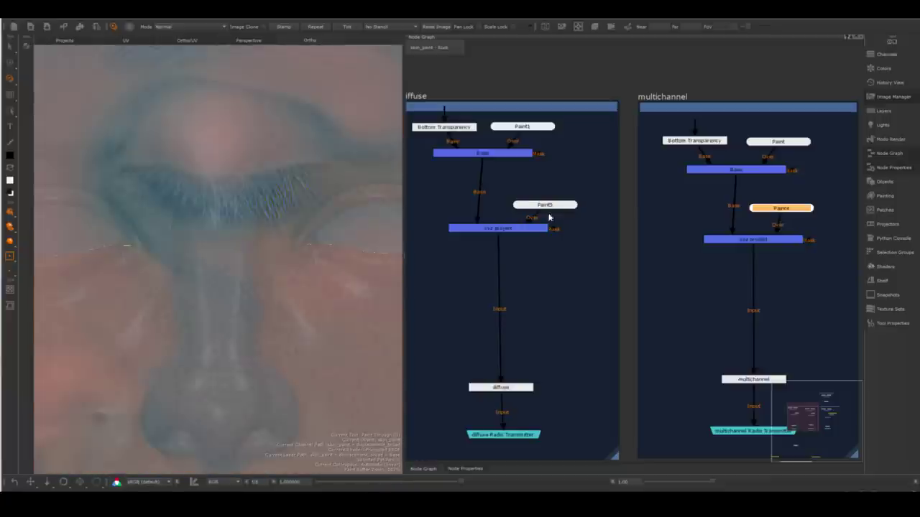
{"action": "left_click_drag", "start_coordinate": [548, 208], "coordinate": [553, 209]}
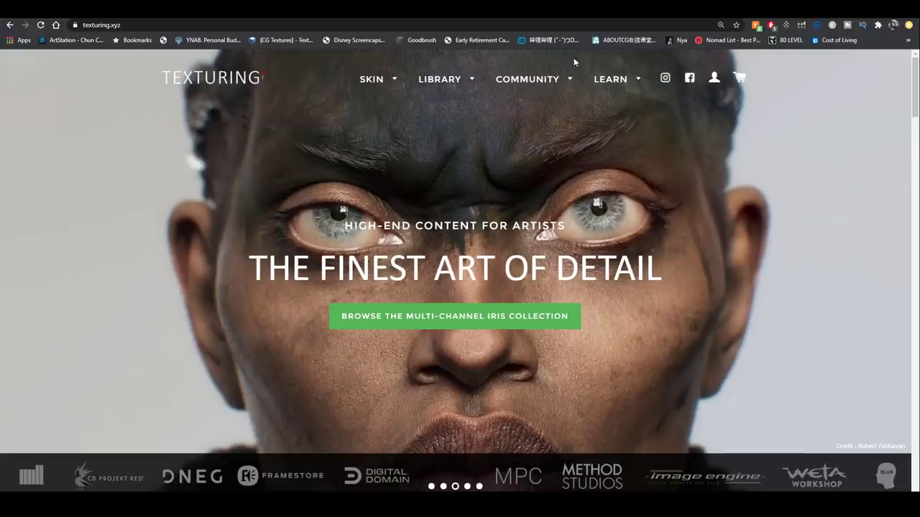
On texturing.xyz in the browser, open the Tutorials page and look through the listed making-of articles.
{"action": "mouse_move", "coordinate": [635, 85]}
{"action": "left_click", "coordinate": [615, 109]}
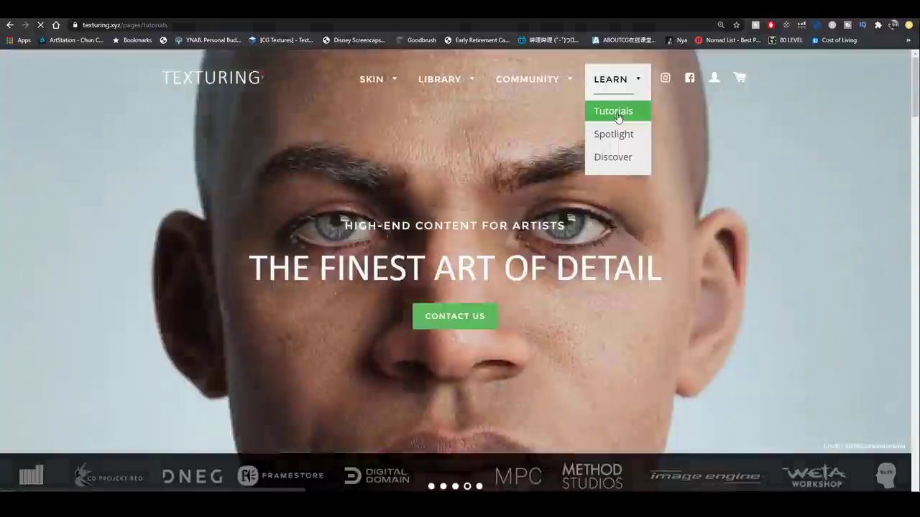
{"action": "scroll", "coordinate": [830, 253], "scroll_direction": "down", "scroll_amount": 1}
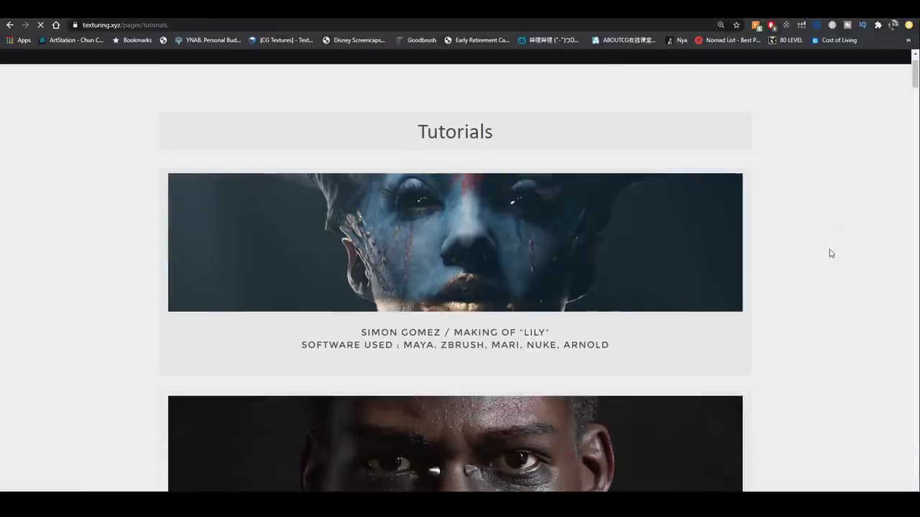
{"action": "scroll", "coordinate": [830, 253], "scroll_direction": "down", "scroll_amount": 5}
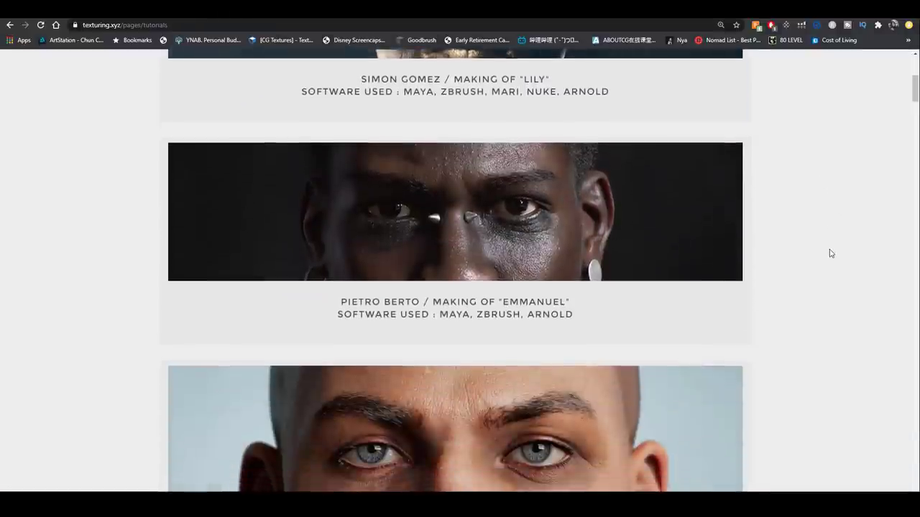
{"action": "scroll", "coordinate": [830, 253], "scroll_direction": "down", "scroll_amount": 5}
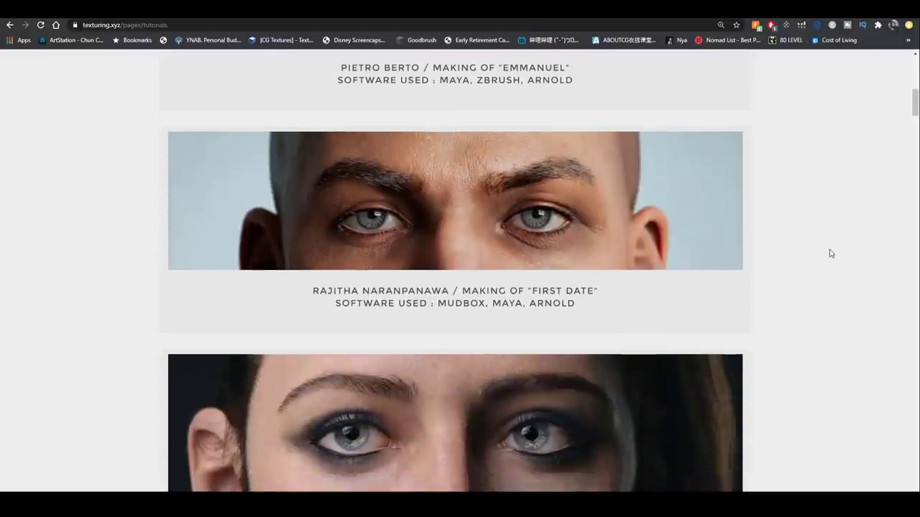
{"action": "scroll", "coordinate": [830, 253], "scroll_direction": "down", "scroll_amount": 8}
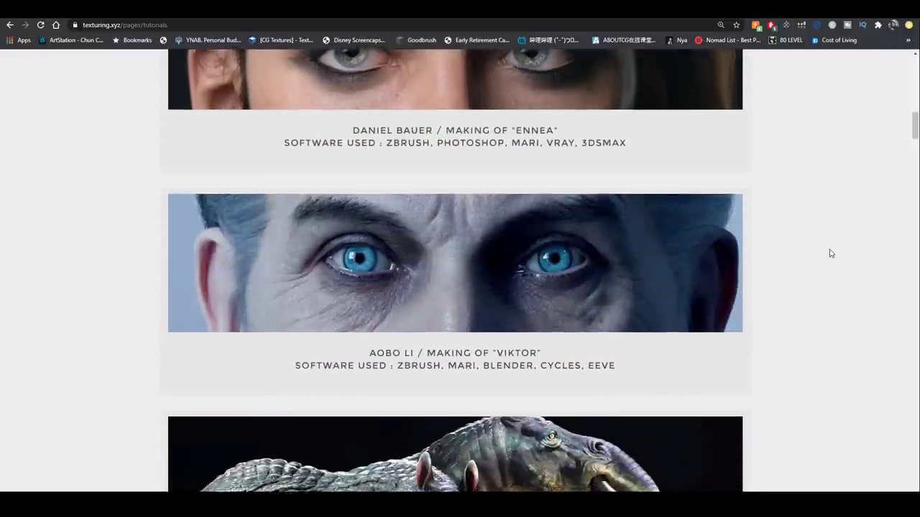
{"action": "scroll", "coordinate": [830, 253], "scroll_direction": "down", "scroll_amount": 6}
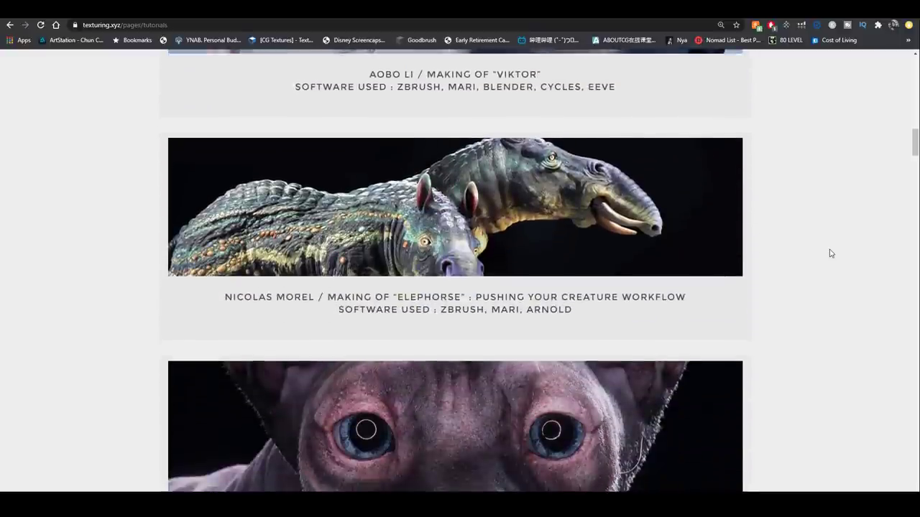
Open the making of "First Date" article and read through its inspiration and modeling sections.
{"action": "scroll", "coordinate": [834, 262], "scroll_direction": "up", "scroll_amount": 14}
{"action": "left_click", "coordinate": [651, 239]}
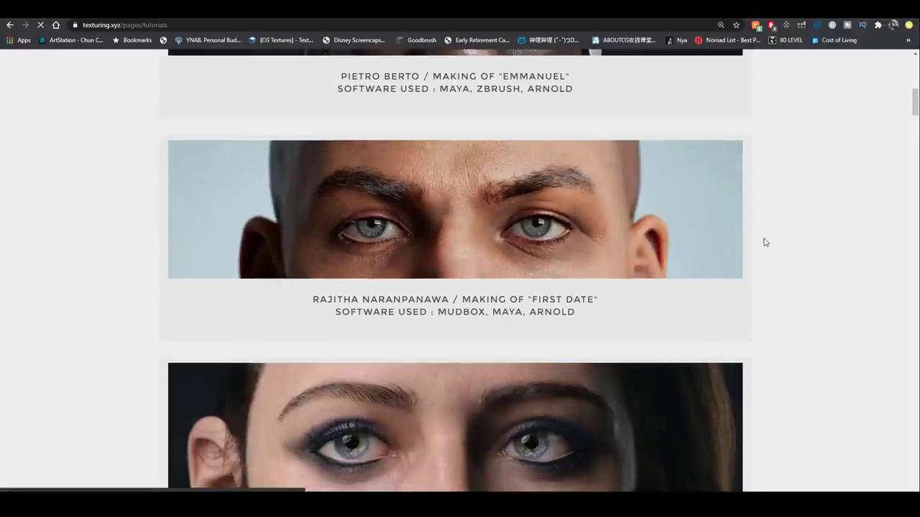
{"action": "scroll", "coordinate": [826, 266], "scroll_direction": "down", "scroll_amount": 2}
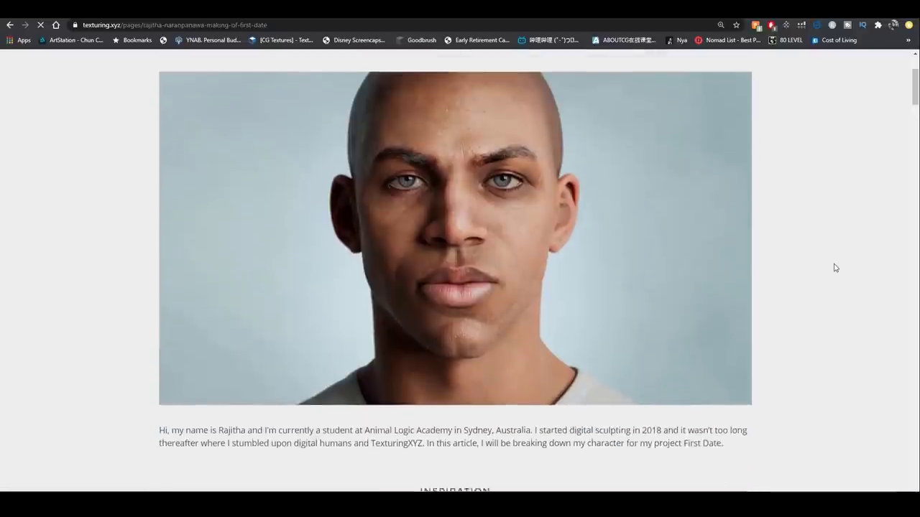
{"action": "scroll", "coordinate": [835, 267], "scroll_direction": "down", "scroll_amount": 10}
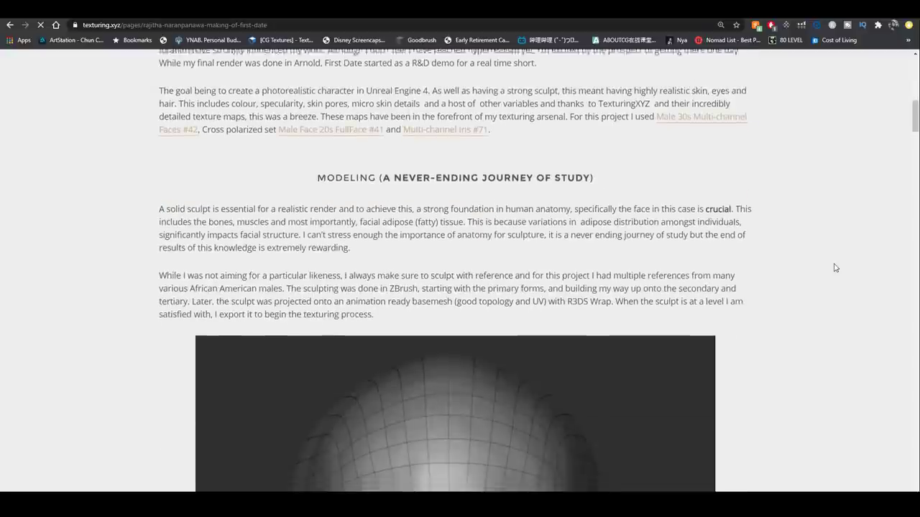
{"action": "scroll", "coordinate": [833, 267], "scroll_direction": "down", "scroll_amount": 5}
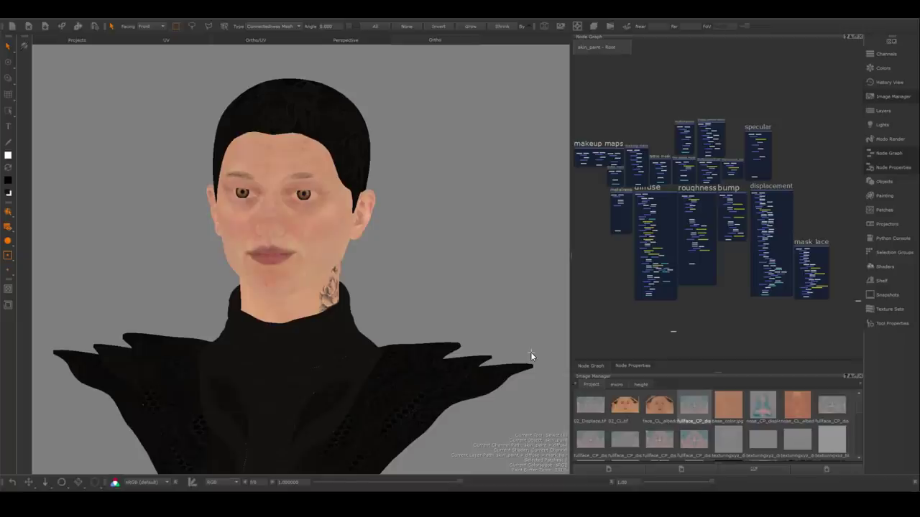
Return to Mari and display the displacement channel on the textured character head.
{"action": "right_click_drag", "start_coordinate": [415, 269], "coordinate": [421, 255], "text": "alt"}
{"action": "middle_click_drag", "start_coordinate": [421, 255], "coordinate": [423, 274], "text": "alt"}
{"action": "mouse_move", "coordinate": [423, 272]}
{"action": "left_mouse_down", "text": "alt"}
{"action": "mouse_move", "coordinate": [409, 262]}
{"action": "mouse_move", "coordinate": [440, 266]}
{"action": "left_mouse_up", "text": "alt"}
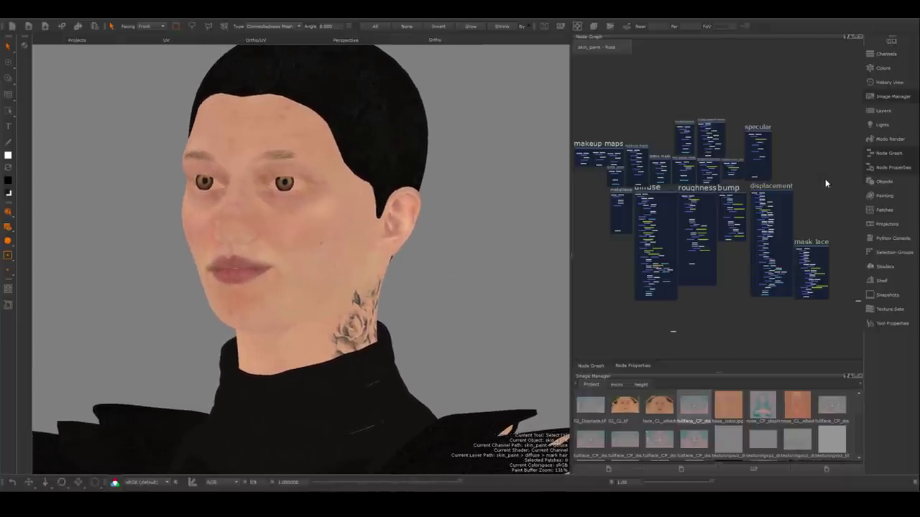
{"action": "left_click", "coordinate": [884, 58]}
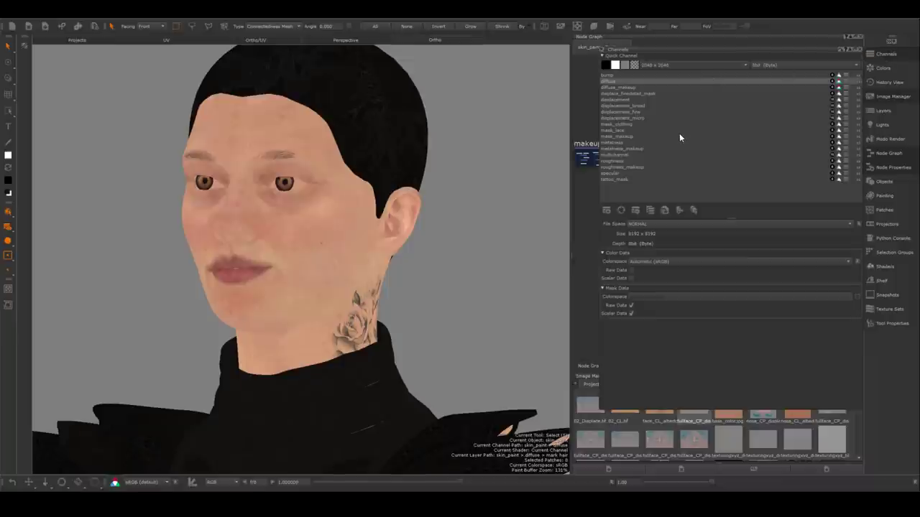
{"action": "left_click", "coordinate": [623, 97]}
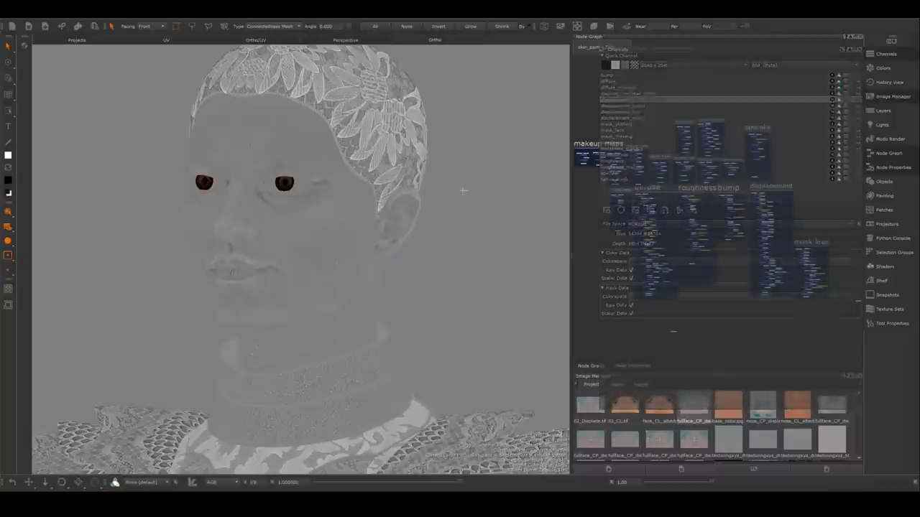
Examine the face up close and compare the displacement_broad and displacement_fine channels.
{"action": "scroll", "coordinate": [483, 230], "scroll_direction": "up", "scroll_amount": 5}
{"action": "scroll", "coordinate": [498, 246], "scroll_direction": "up", "scroll_amount": 1}
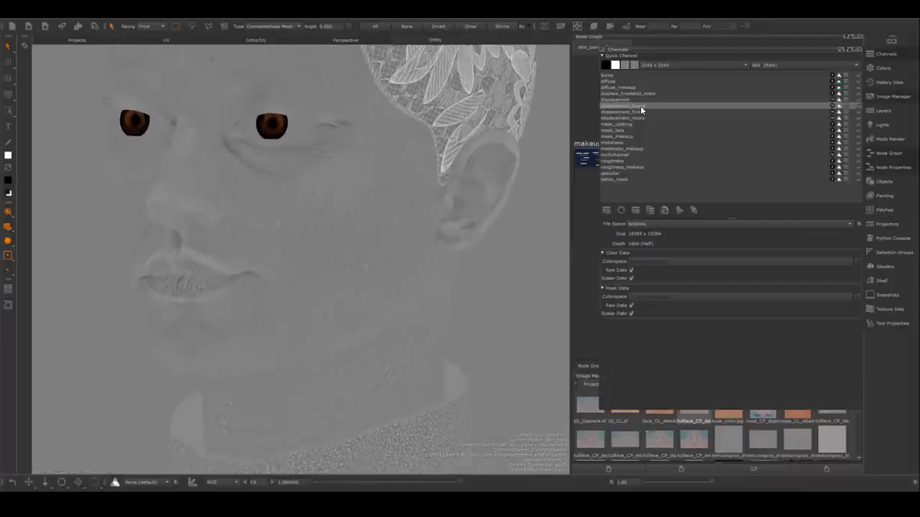
{"action": "left_click", "coordinate": [640, 106]}
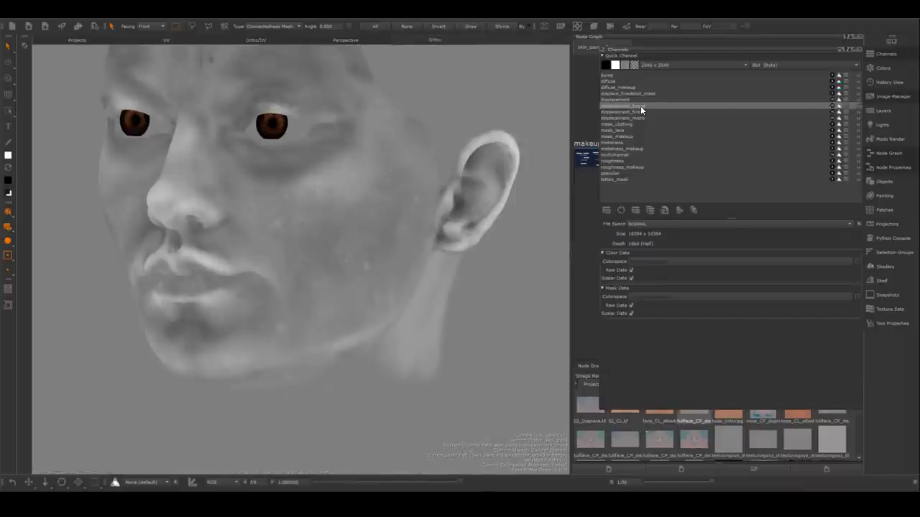
{"action": "left_click", "coordinate": [638, 112]}
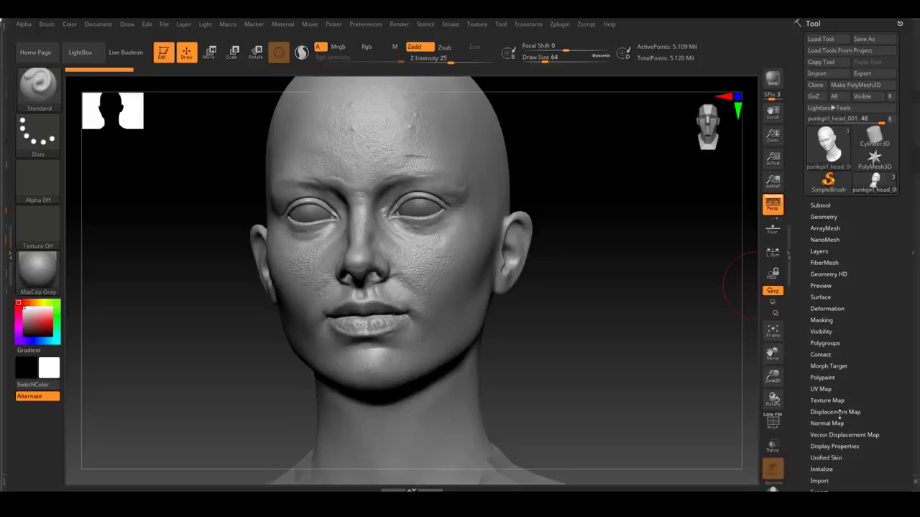
In ZBrush, load displacement_broad.1001.tif from the export displace folder as the head's displacement map.
{"action": "left_click", "coordinate": [835, 412]}
{"action": "left_click", "coordinate": [825, 371]}
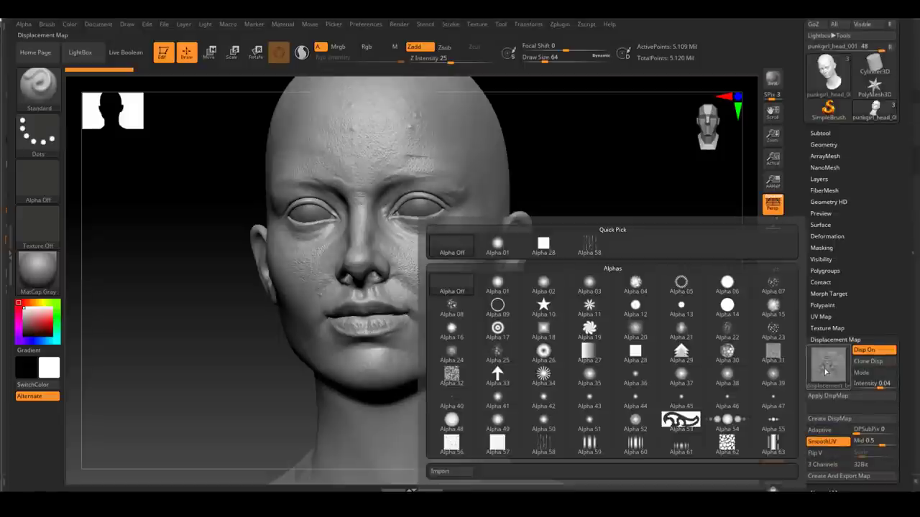
{"action": "left_click", "coordinate": [440, 471]}
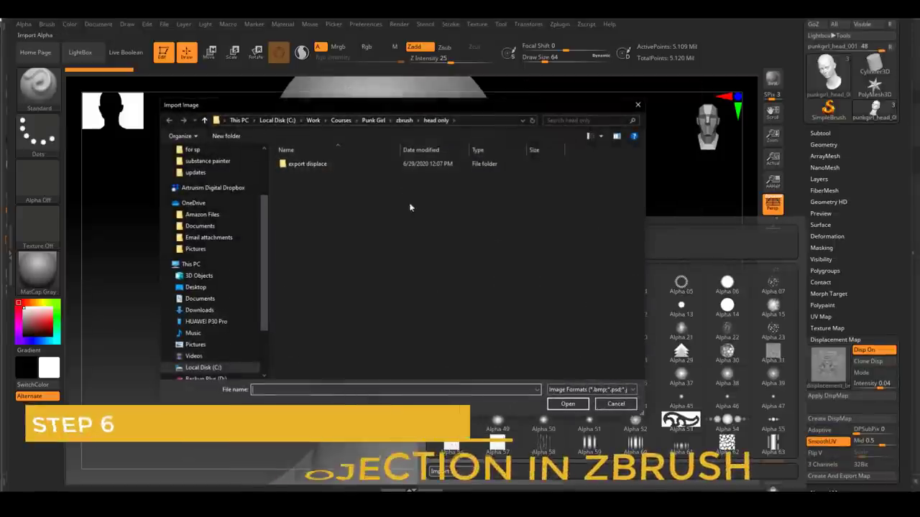
{"action": "double_click", "coordinate": [310, 164]}
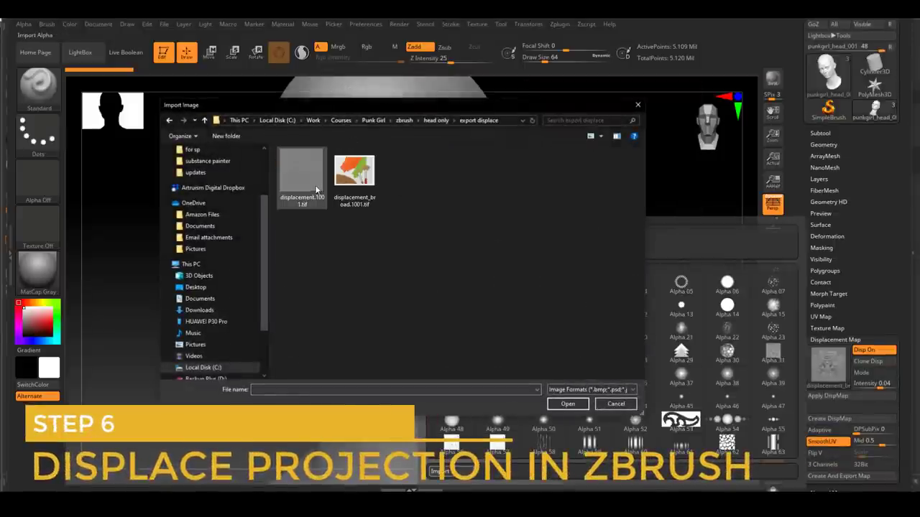
{"action": "left_click", "coordinate": [368, 212]}
{"action": "left_click", "coordinate": [567, 404]}
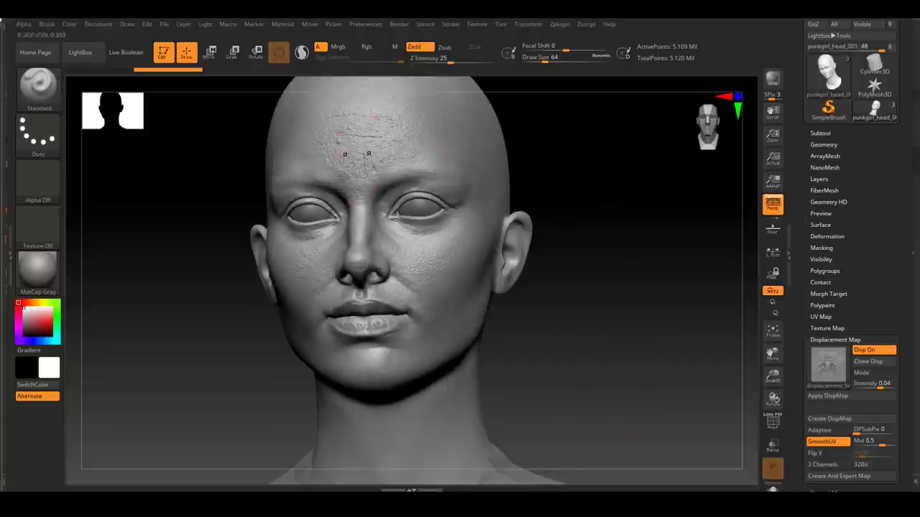
Inspect the displaced skin detail on the head from several angles, close up and with the whole bust framed.
{"action": "left_click_drag", "start_coordinate": [672, 249], "coordinate": [582, 250]}
{"action": "mouse_move", "coordinate": [622, 324]}
{"action": "left_mouse_down"}
{"action": "mouse_move", "coordinate": [611, 298]}
{"action": "mouse_move", "coordinate": [646, 320]}
{"action": "mouse_move", "coordinate": [639, 333]}
{"action": "mouse_move", "coordinate": [626, 323]}
{"action": "mouse_move", "coordinate": [636, 333]}
{"action": "mouse_move", "coordinate": [630, 353]}
{"action": "mouse_move", "coordinate": [640, 324]}
{"action": "mouse_move", "coordinate": [616, 315]}
{"action": "left_mouse_up"}
{"action": "mouse_move", "coordinate": [225, 353]}
{"action": "left_mouse_down"}
{"action": "mouse_move", "coordinate": [503, 306]}
{"action": "mouse_move", "coordinate": [634, 299]}
{"action": "mouse_move", "coordinate": [630, 324]}
{"action": "mouse_move", "coordinate": [669, 376]}
{"action": "mouse_move", "coordinate": [668, 432]}
{"action": "left_mouse_up"}
{"action": "left_click_drag", "start_coordinate": [668, 302], "coordinate": [729, 323]}
{"action": "left_click_drag", "start_coordinate": [683, 352], "coordinate": [624, 298]}
{"action": "key", "text": "f"}
{"action": "mouse_move", "coordinate": [679, 272]}
{"action": "left_mouse_down"}
{"action": "mouse_move", "coordinate": [656, 272]}
{"action": "mouse_move", "coordinate": [653, 295]}
{"action": "mouse_move", "coordinate": [640, 268]}
{"action": "mouse_move", "coordinate": [646, 278]}
{"action": "mouse_move", "coordinate": [615, 303]}
{"action": "left_mouse_up"}
{"action": "key", "text": "f"}
{"action": "left_click_drag", "start_coordinate": [558, 287], "coordinate": [512, 296]}
{"action": "scroll", "coordinate": [878, 47], "scroll_direction": "up", "scroll_amount": 3}
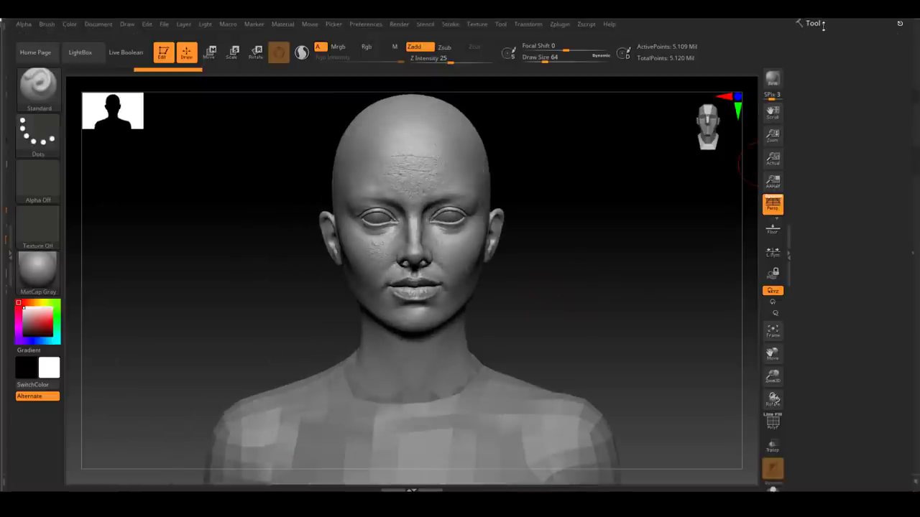
Start saving the tool under a file in the head only folder, choosing punkgirl_head_001.ZTL as the file name.
{"action": "left_click", "coordinate": [877, 43]}
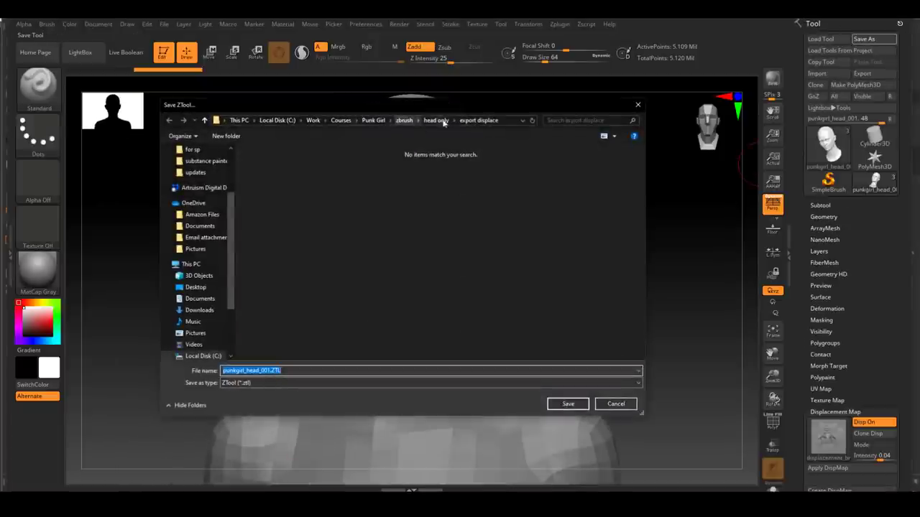
{"action": "left_click", "coordinate": [447, 121]}
{"action": "left_click", "coordinate": [284, 184]}
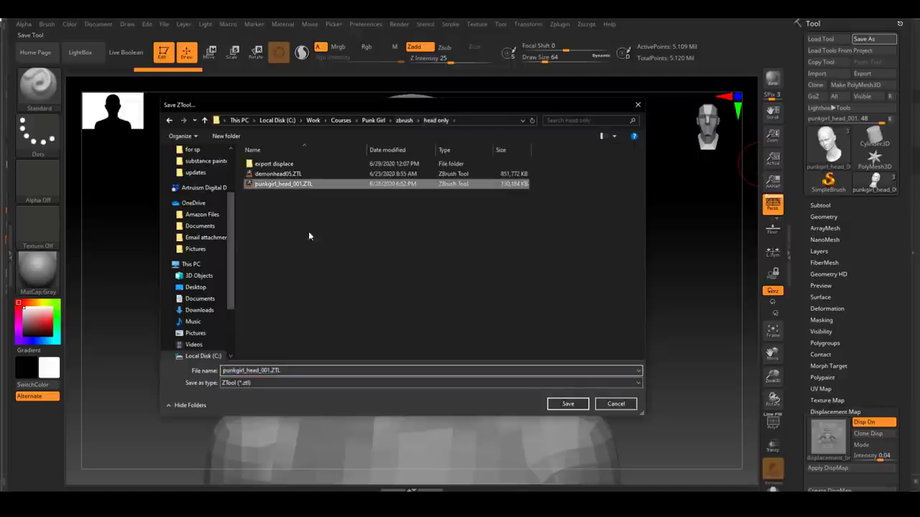
Delete demonhead05.ZTL from the head only folder, moving it to the Recycle Bin.
{"action": "left_click", "coordinate": [276, 174]}
{"action": "right_click", "coordinate": [276, 173]}
{"action": "left_click", "coordinate": [201, 371]}
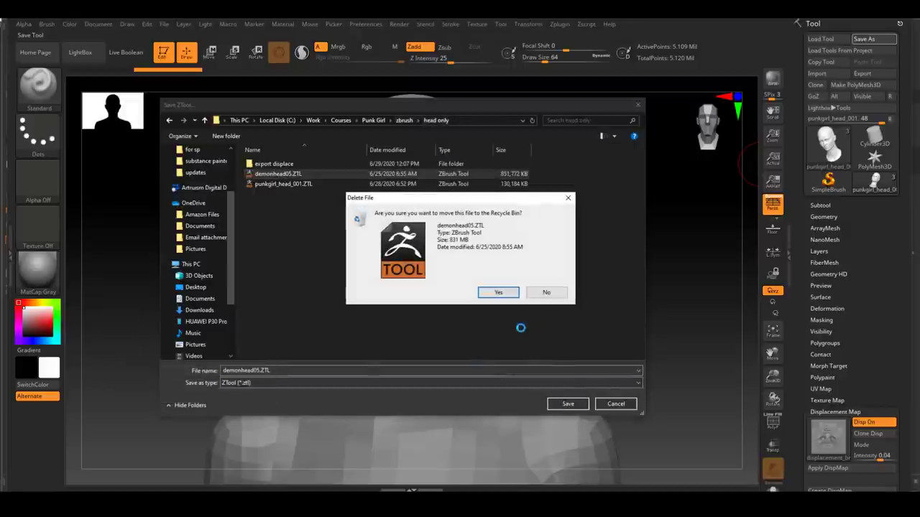
{"action": "left_click", "coordinate": [505, 293]}
Save the tool over the existing punkgirl_head_001.ZTL in the head only folder.
{"action": "left_click", "coordinate": [284, 174]}
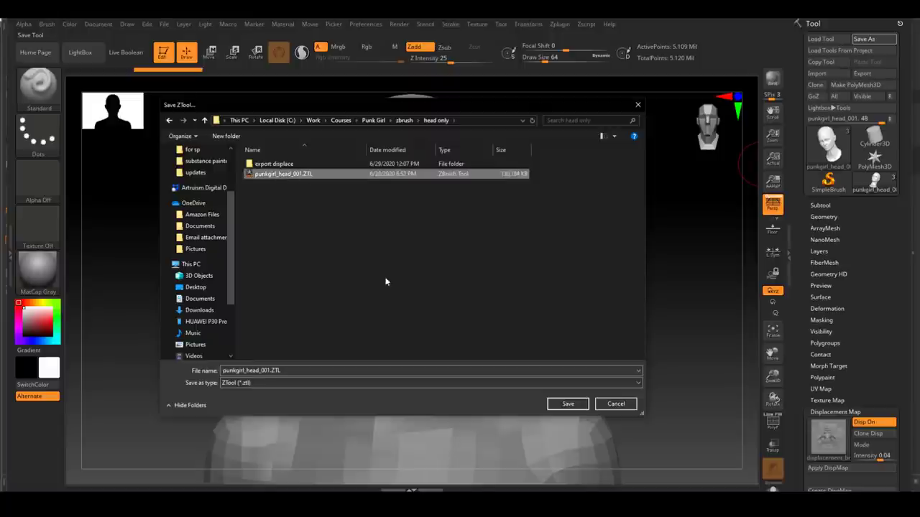
{"action": "left_click", "coordinate": [567, 404]}
{"action": "left_click", "coordinate": [486, 257]}
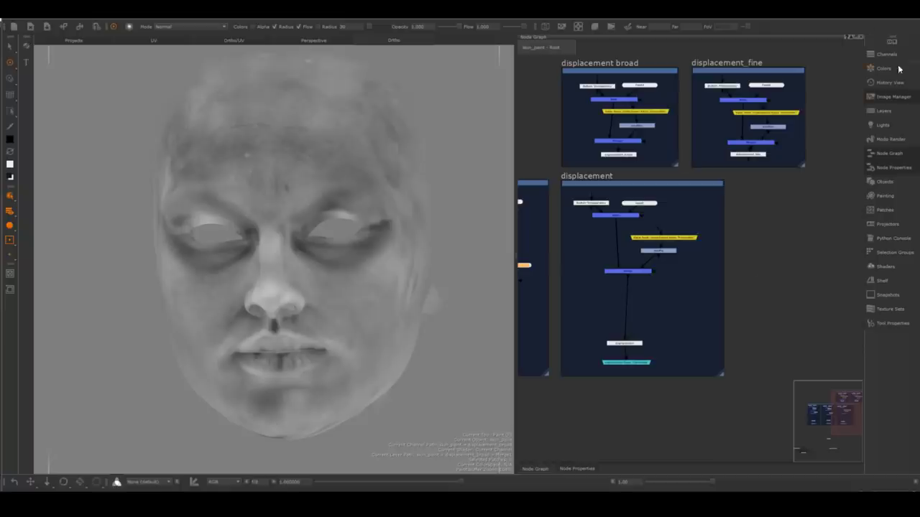
In Mari, display the multichannel map on the head and examine the nose and lips up close.
{"action": "left_click", "coordinate": [888, 54]}
{"action": "left_click", "coordinate": [619, 100]}
{"action": "left_click", "coordinate": [690, 433]}
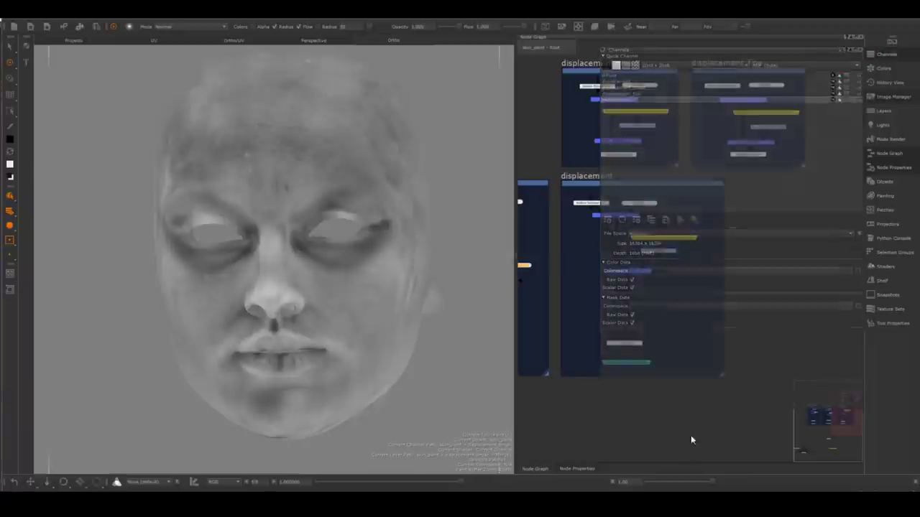
{"action": "right_click_drag", "start_coordinate": [291, 345], "coordinate": [421, 301], "text": "alt"}
{"action": "scroll", "coordinate": [304, 283], "scroll_direction": "down", "scroll_amount": 6}
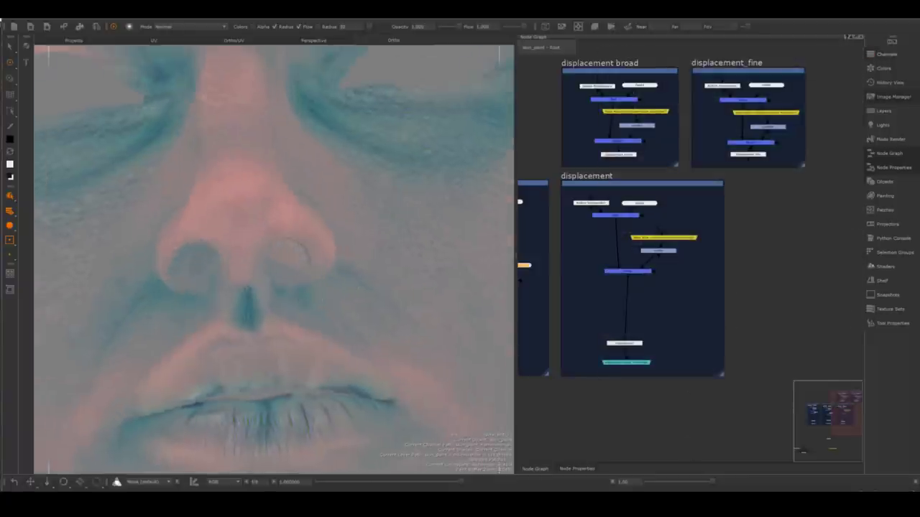
{"action": "scroll", "coordinate": [311, 322], "scroll_direction": "up", "scroll_amount": 4}
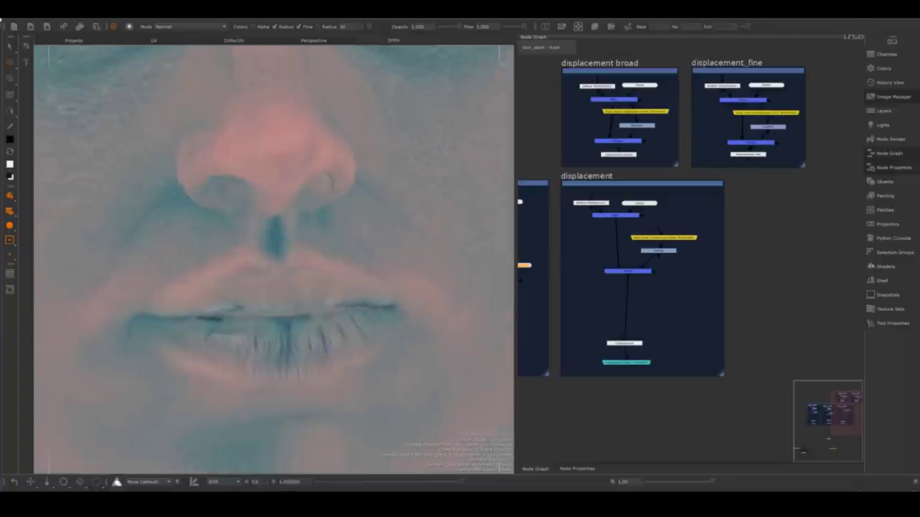
{"action": "scroll", "coordinate": [343, 312], "scroll_direction": "down", "scroll_amount": 2}
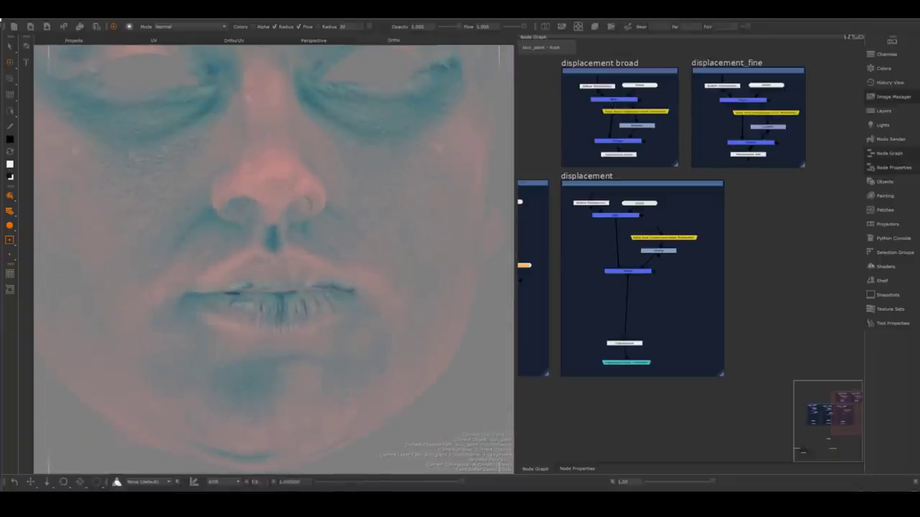
{"action": "mouse_move", "coordinate": [316, 191]}
{"action": "left_mouse_down"}
{"action": "mouse_move", "coordinate": [646, 269]}
{"action": "mouse_move", "coordinate": [503, 320]}
{"action": "left_mouse_up"}
Frame the mouth with the multichannel node group in view and align the lip texture over it for Paint Through projection.
{"action": "middle_click_drag", "start_coordinate": [613, 387], "coordinate": [801, 372]}
{"action": "scroll", "coordinate": [301, 302], "scroll_direction": "down", "scroll_amount": 4}
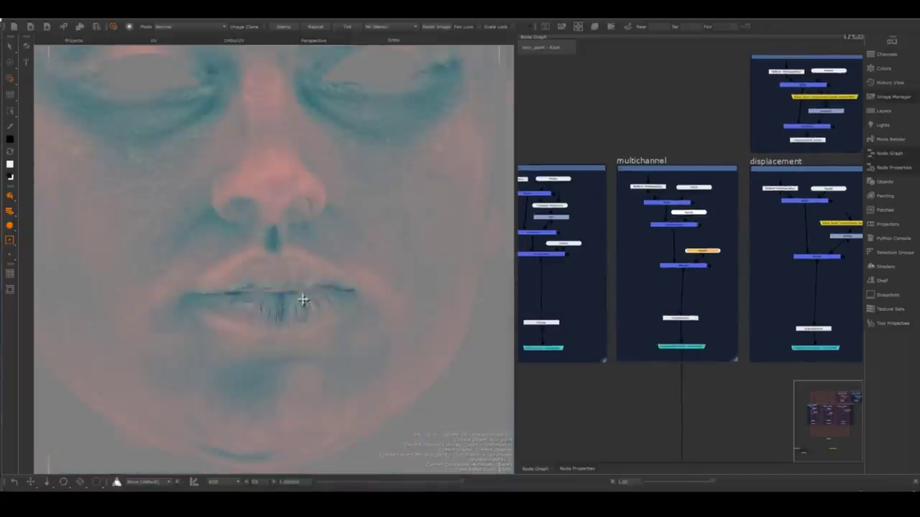
{"action": "scroll", "coordinate": [302, 302], "scroll_direction": "up", "scroll_amount": 4}
{"action": "middle_click_drag", "start_coordinate": [413, 270], "coordinate": [419, 160], "text": "alt"}
{"action": "middle_click_drag", "start_coordinate": [390, 431], "coordinate": [378, 171], "text": "alt"}
{"action": "left_click_drag", "start_coordinate": [453, 281], "coordinate": [263, 224], "text": "alt"}
{"action": "right_click_drag", "start_coordinate": [374, 277], "coordinate": [290, 283], "text": "alt"}
{"action": "scroll", "coordinate": [290, 283], "scroll_direction": "up", "scroll_amount": 5}
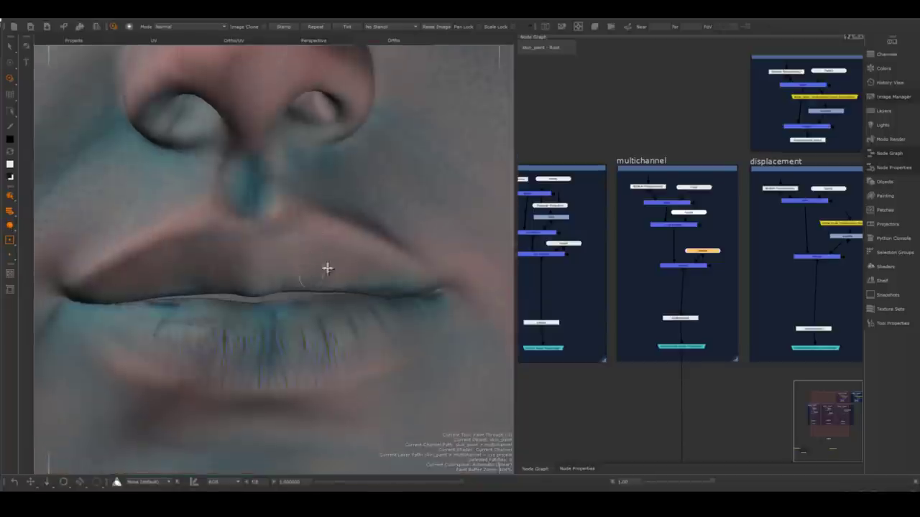
{"action": "scroll", "coordinate": [327, 267], "scroll_direction": "up", "scroll_amount": 2}
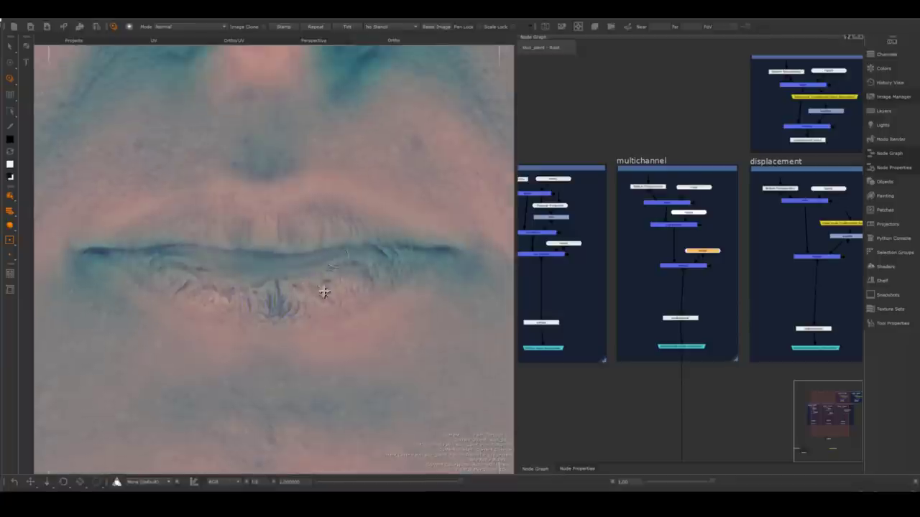
{"action": "middle_click_drag", "start_coordinate": [323, 289], "coordinate": [309, 341]}
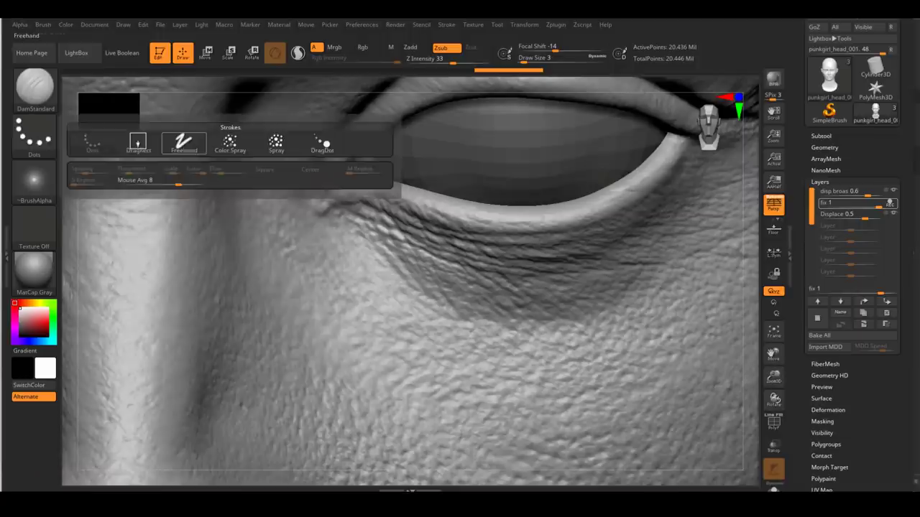
In ZBrush, set the DamStandard brush to the FreeHand stroke with Z Intensity 21 and Draw Size 4.
{"action": "left_click", "coordinate": [183, 143]}
{"action": "key", "text": "space"}
{"action": "left_click_drag", "start_coordinate": [363, 236], "coordinate": [348, 237]}
{"action": "right_click_drag", "start_coordinate": [497, 267], "coordinate": [471, 233]}
{"action": "key", "text": "space"}
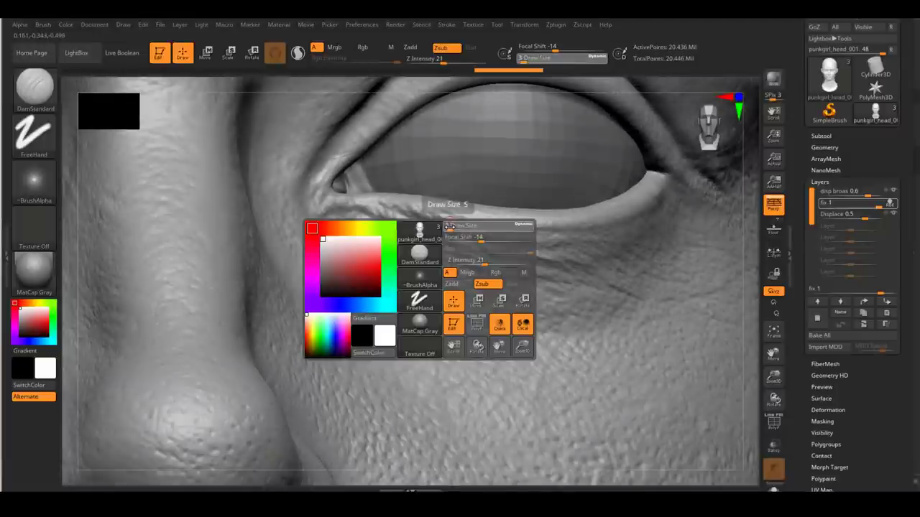
{"action": "left_click_drag", "start_coordinate": [452, 229], "coordinate": [456, 228]}
Carve fine wrinkles into the skin below the lower eyelid on the fix 1 layer.
{"action": "right_click_drag", "start_coordinate": [449, 226], "coordinate": [452, 237], "text": "ctrl"}
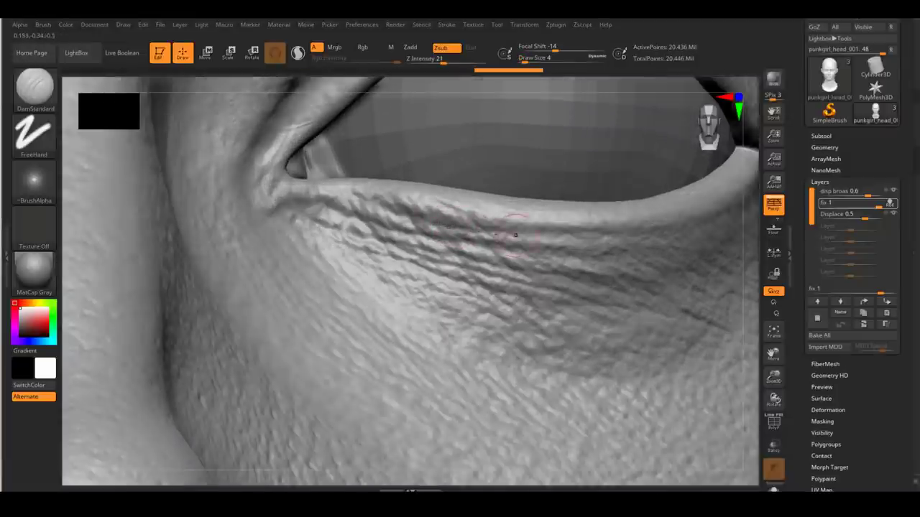
{"action": "left_click_drag", "start_coordinate": [487, 233], "coordinate": [513, 238]}
{"action": "left_click_drag", "start_coordinate": [468, 215], "coordinate": [499, 235]}
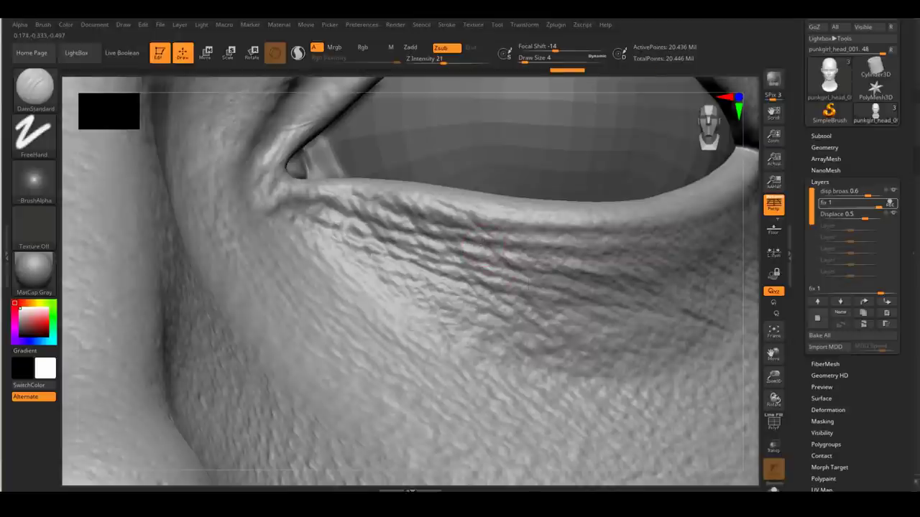
{"action": "right_click_drag", "start_coordinate": [554, 314], "coordinate": [548, 296], "text": "ctrl"}
{"action": "right_click_drag", "start_coordinate": [549, 296], "coordinate": [468, 303]}
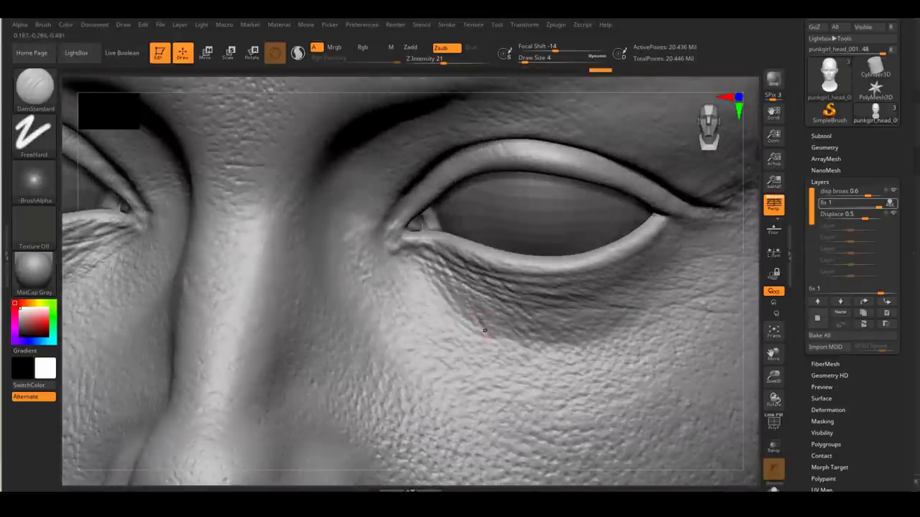
{"action": "left_click_drag", "start_coordinate": [491, 306], "coordinate": [551, 359]}
Carve a fine crease across the upper cheek below the outer corner of the eye.
{"action": "mouse_move", "coordinate": [463, 316]}
{"action": "right_mouse_down"}
{"action": "mouse_move", "coordinate": [431, 302]}
{"action": "mouse_move", "coordinate": [437, 286]}
{"action": "right_mouse_up"}
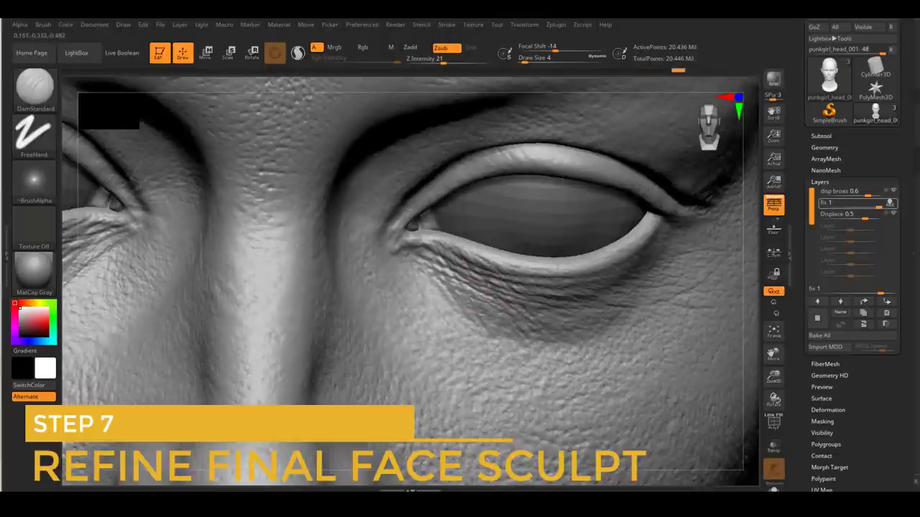
{"action": "mouse_move", "coordinate": [486, 282]}
{"action": "right_mouse_down"}
{"action": "mouse_move", "coordinate": [460, 283]}
{"action": "mouse_move", "coordinate": [456, 259]}
{"action": "mouse_move", "coordinate": [388, 302]}
{"action": "right_mouse_up"}
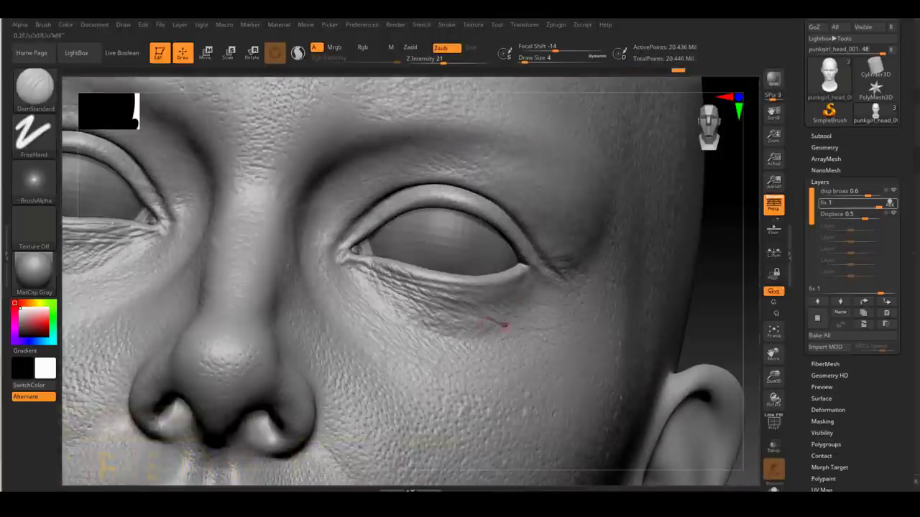
{"action": "right_click_drag", "start_coordinate": [502, 324], "coordinate": [496, 321]}
{"action": "left_click_drag", "start_coordinate": [527, 327], "coordinate": [564, 327]}
{"action": "right_click_drag", "start_coordinate": [608, 321], "coordinate": [589, 251], "text": "ctrl"}
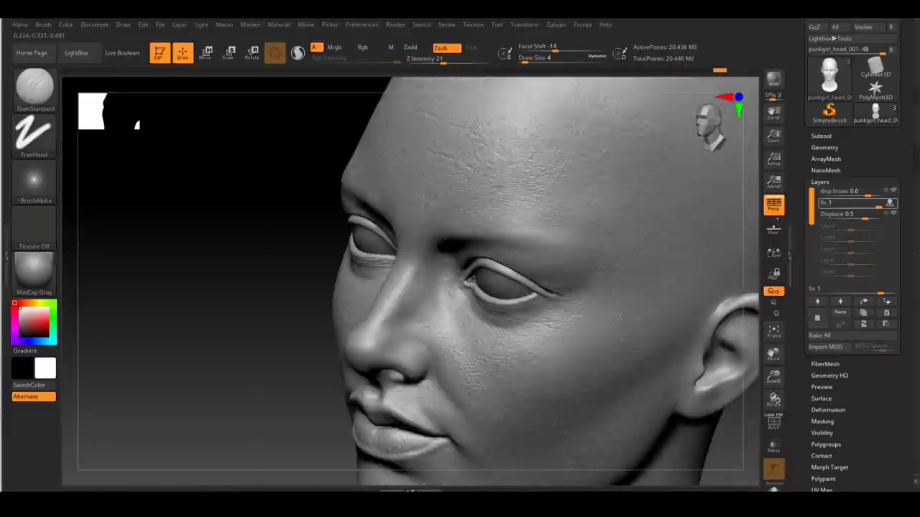
Switch DamStandard to Zadd with Draw Size 12 for raising skin detail under the eye.
{"action": "mouse_move", "coordinate": [496, 299]}
{"action": "right_mouse_down"}
{"action": "mouse_move", "coordinate": [539, 302]}
{"action": "mouse_move", "coordinate": [595, 377]}
{"action": "mouse_move", "coordinate": [573, 309]}
{"action": "mouse_move", "coordinate": [507, 271]}
{"action": "right_mouse_up"}
{"action": "left_click", "coordinate": [417, 48]}
{"action": "key", "text": "space"}
{"action": "left_click", "coordinate": [530, 278]}
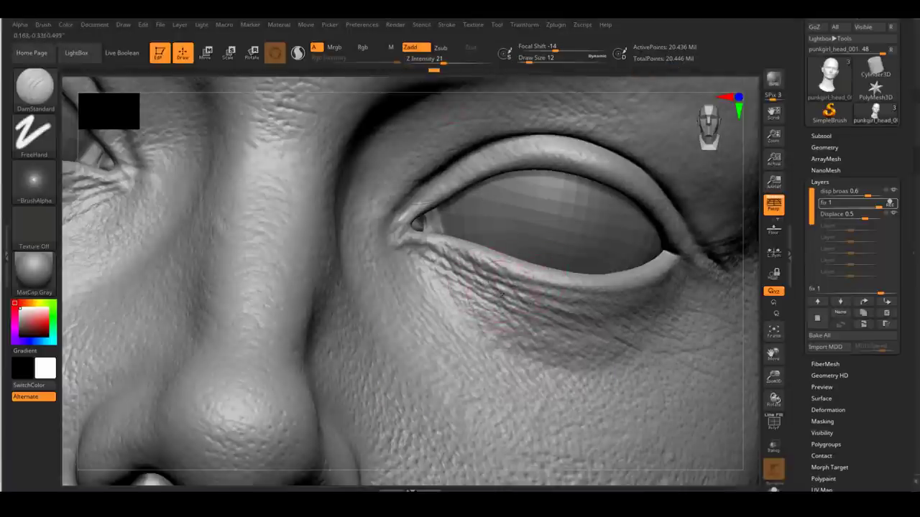
{"action": "mouse_move", "coordinate": [474, 284]}
{"action": "right_mouse_down"}
{"action": "mouse_move", "coordinate": [440, 298]}
{"action": "mouse_move", "coordinate": [454, 296]}
{"action": "right_mouse_up"}
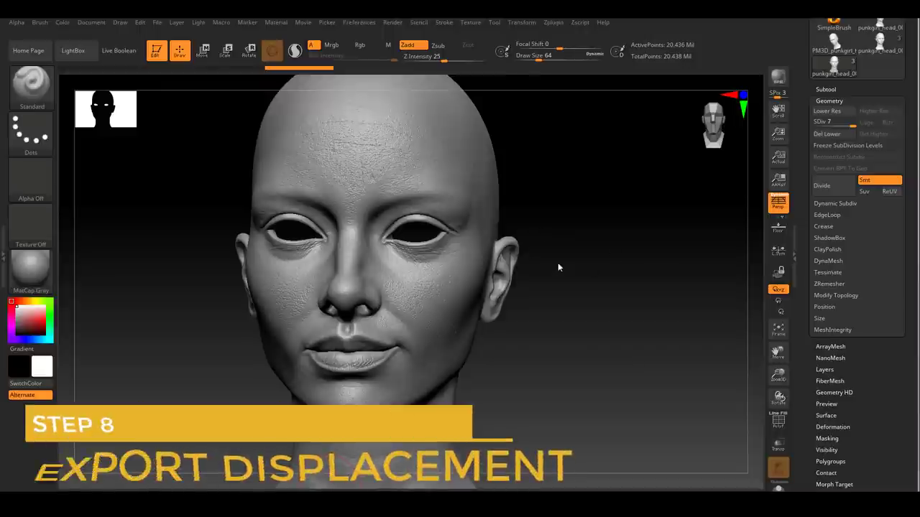
Review the displacement map settings in the Multi Map Exporter's export options for the finished head.
{"action": "right_click_drag", "start_coordinate": [572, 260], "coordinate": [581, 301]}
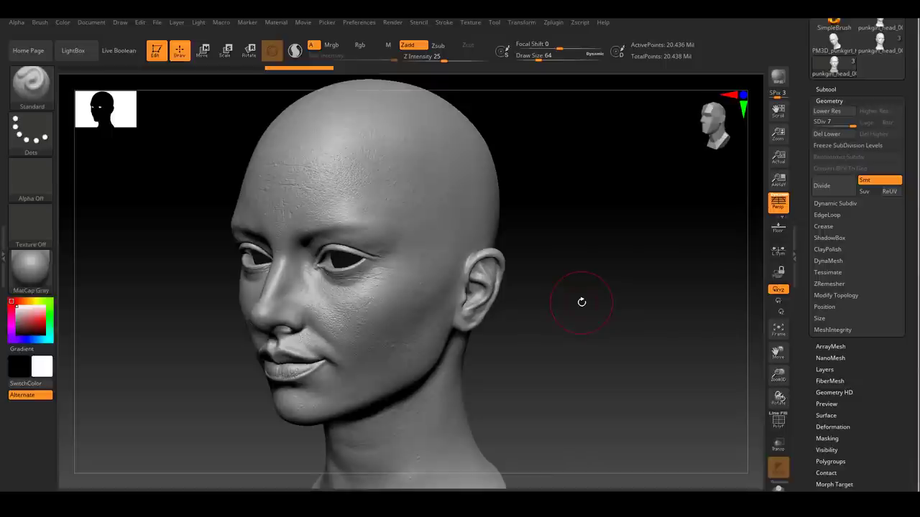
{"action": "left_click", "coordinate": [555, 23]}
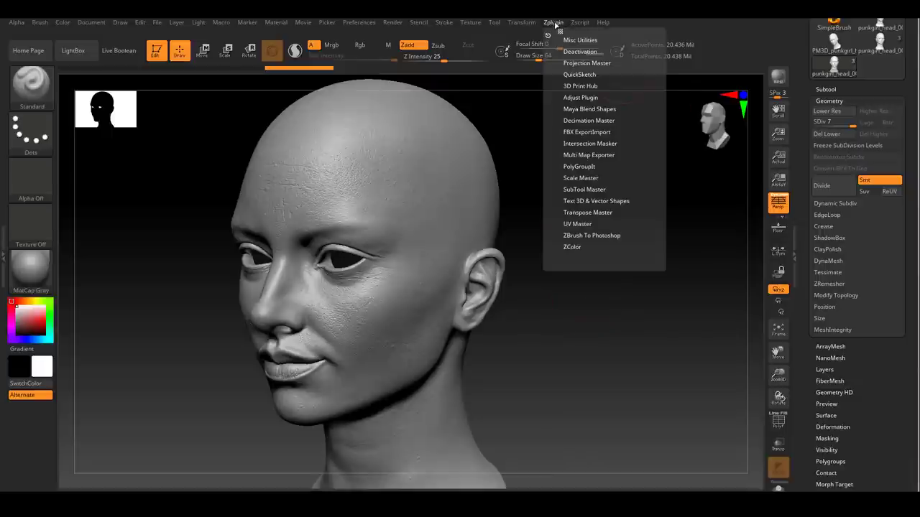
{"action": "left_click", "coordinate": [579, 154]}
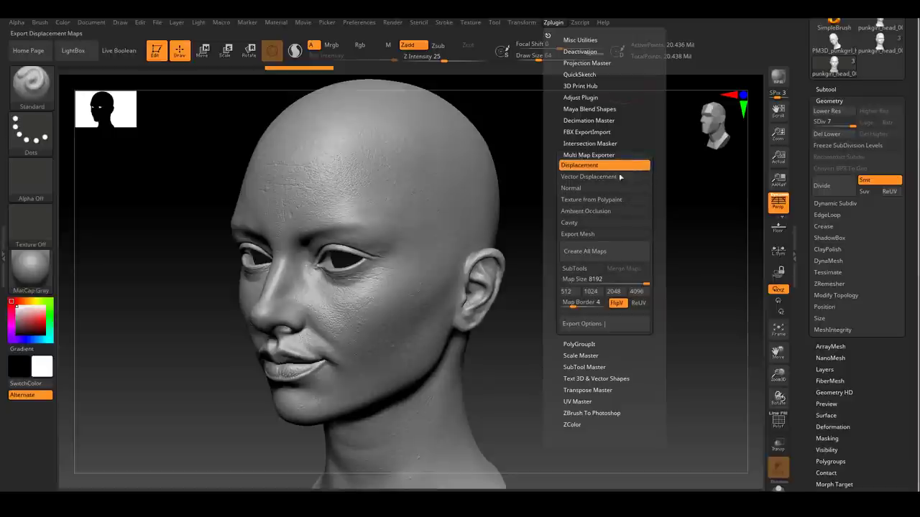
{"action": "left_click", "coordinate": [572, 328]}
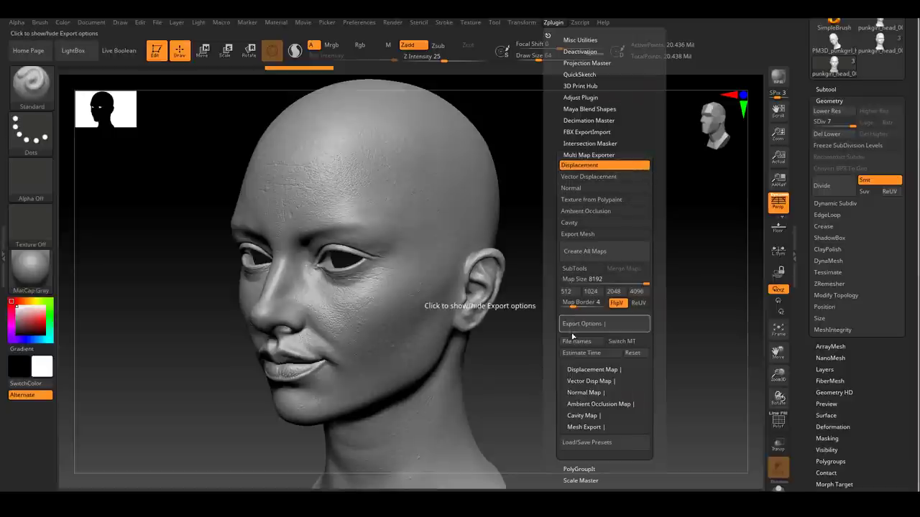
{"action": "left_click", "coordinate": [579, 370]}
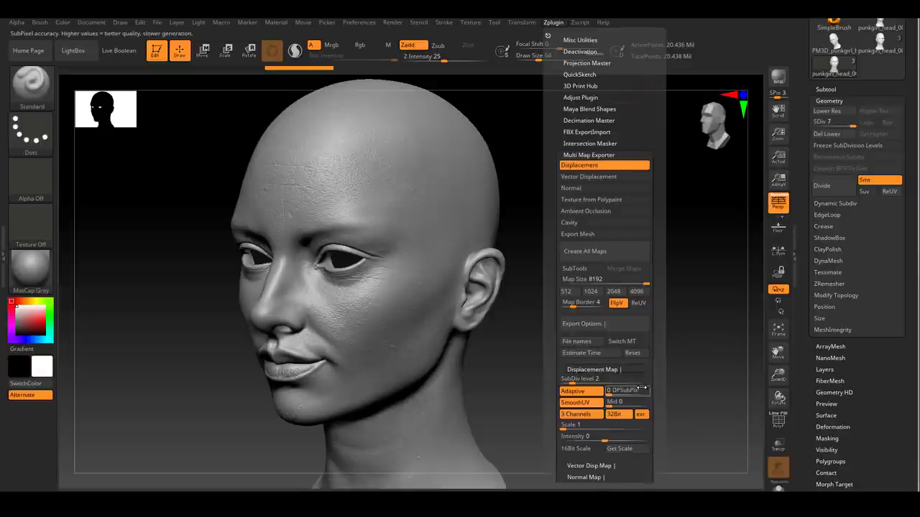
{"action": "scroll", "coordinate": [667, 353], "scroll_direction": "down", "scroll_amount": 4}
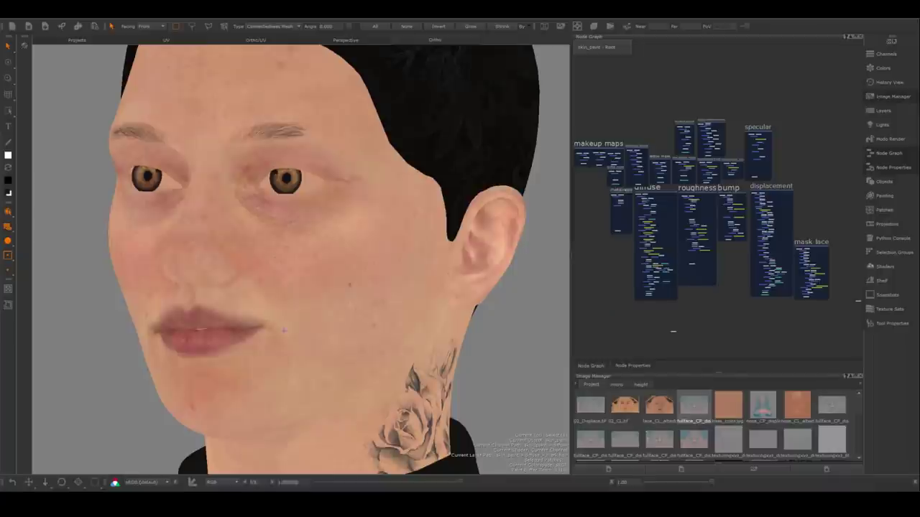
In Mari, examine the textured face from the front and the diffuse and roughness groups in the node graph.
{"action": "left_click_drag", "start_coordinate": [293, 342], "coordinate": [328, 349], "text": "alt"}
{"action": "right_click_drag", "start_coordinate": [328, 349], "coordinate": [316, 352], "text": "alt"}
{"action": "middle_click_drag", "start_coordinate": [215, 345], "coordinate": [284, 367], "text": "alt"}
{"action": "left_click_drag", "start_coordinate": [270, 353], "coordinate": [283, 349], "text": "alt"}
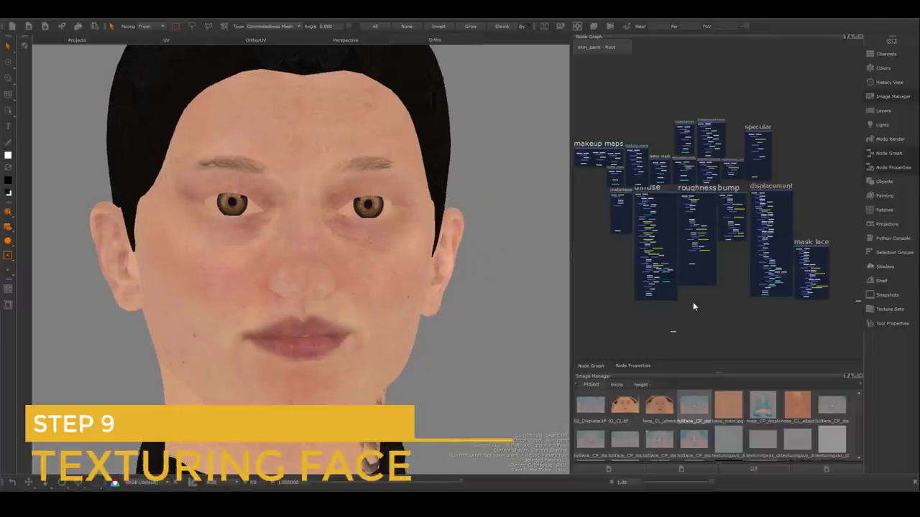
{"action": "scroll", "coordinate": [690, 288], "scroll_direction": "up", "scroll_amount": 5}
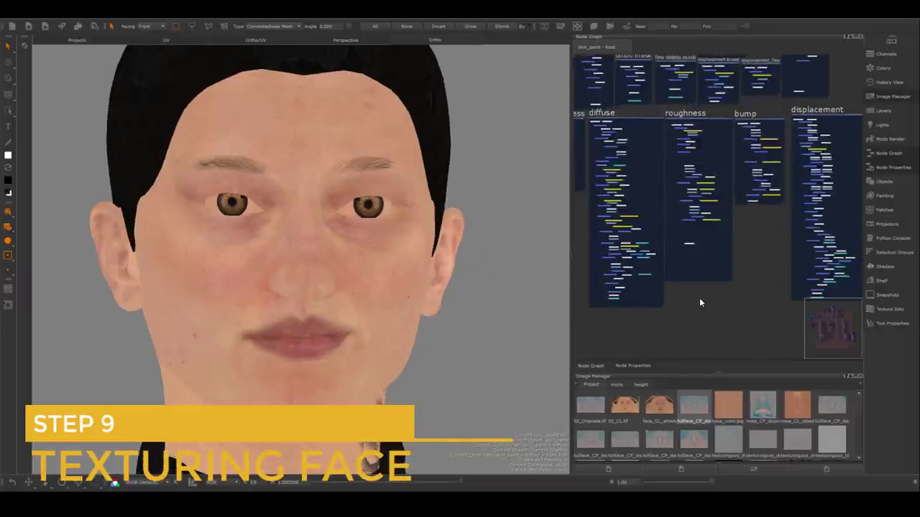
{"action": "middle_click_drag", "start_coordinate": [672, 322], "coordinate": [726, 340]}
{"action": "scroll", "coordinate": [720, 281], "scroll_direction": "up", "scroll_amount": 4}
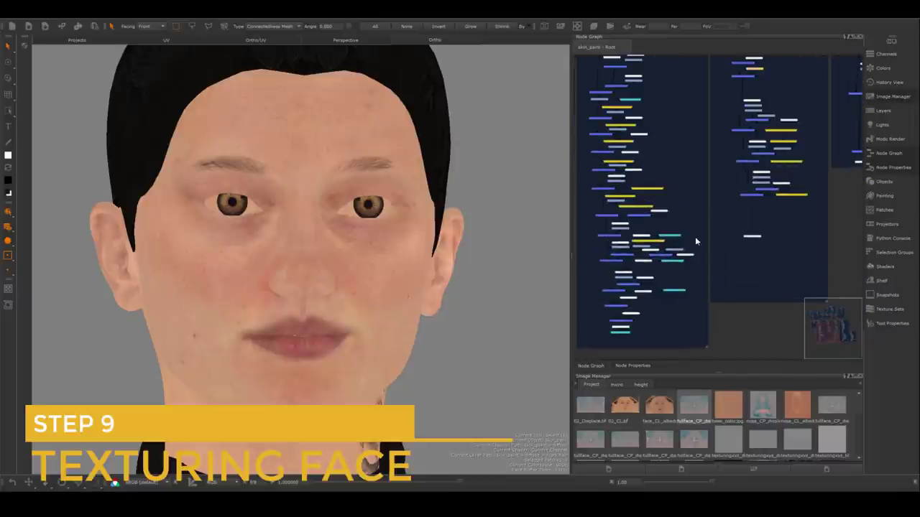
{"action": "scroll", "coordinate": [711, 189], "scroll_direction": "up", "scroll_amount": 5}
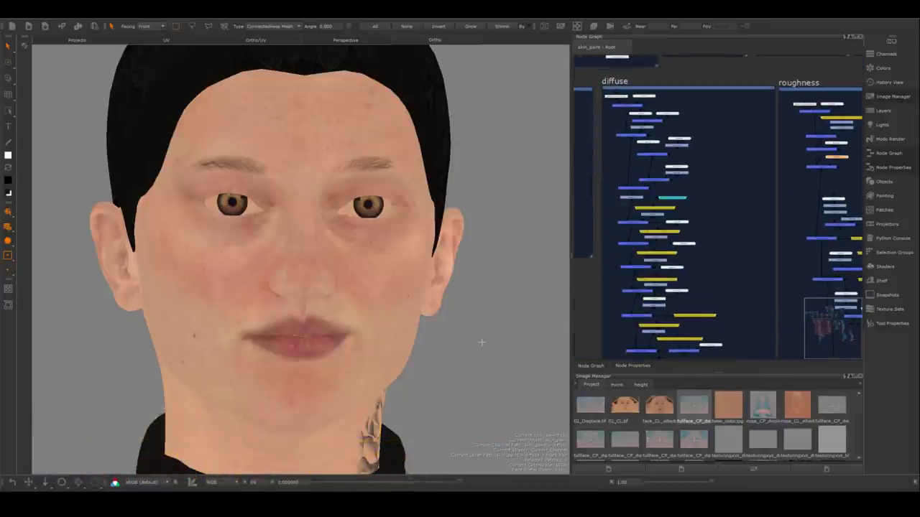
Display the roughness channel on the head and examine it from a three-quarter view.
{"action": "left_click_drag", "start_coordinate": [481, 342], "coordinate": [458, 343], "text": "alt"}
{"action": "middle_click_drag", "start_coordinate": [511, 376], "coordinate": [484, 360], "text": "alt"}
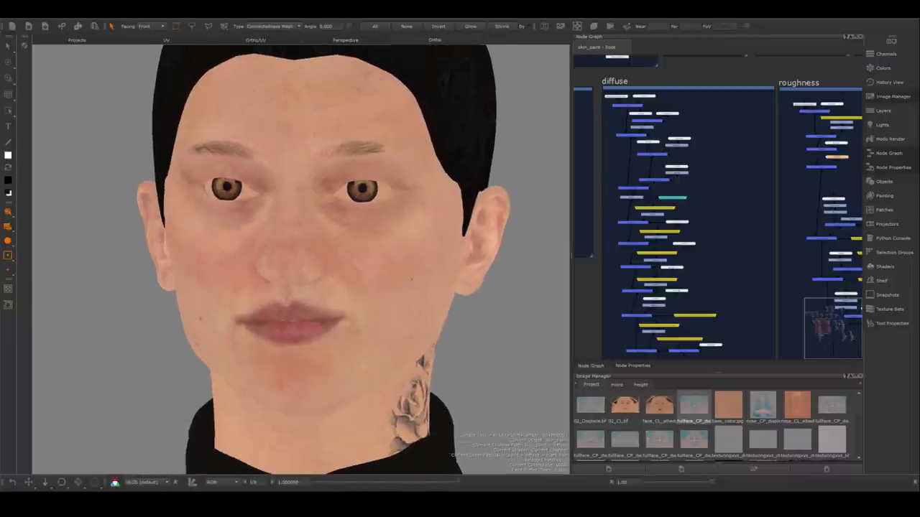
{"action": "left_click_drag", "start_coordinate": [465, 357], "coordinate": [464, 353], "text": "alt"}
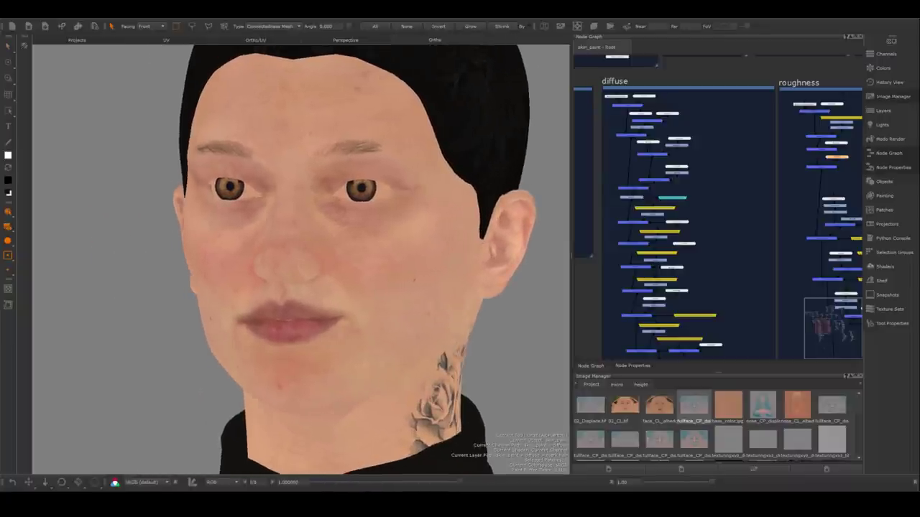
{"action": "left_click", "coordinate": [883, 55]}
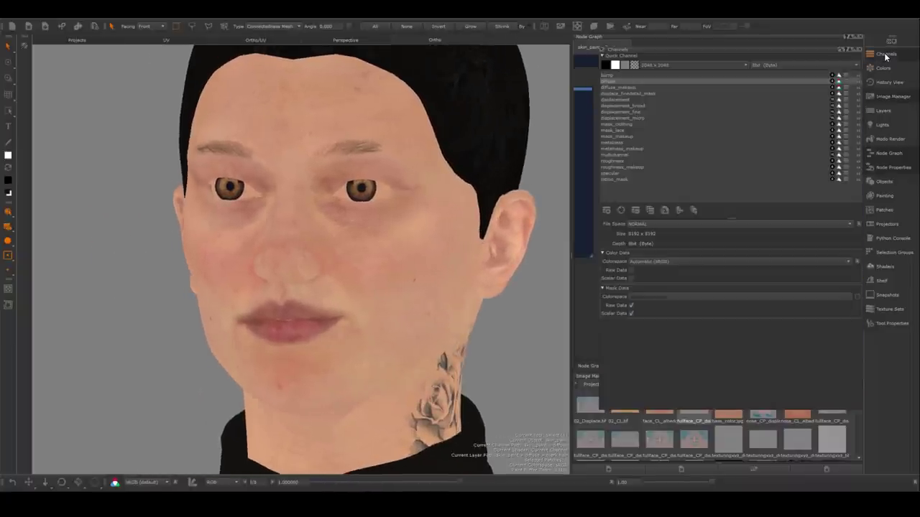
{"action": "left_click", "coordinate": [612, 161]}
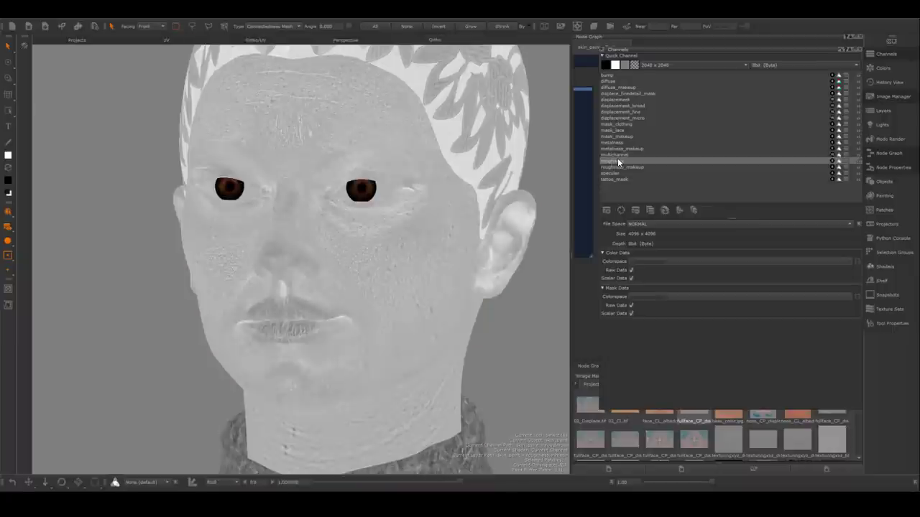
{"action": "left_click_drag", "start_coordinate": [374, 287], "coordinate": [322, 275], "text": "alt"}
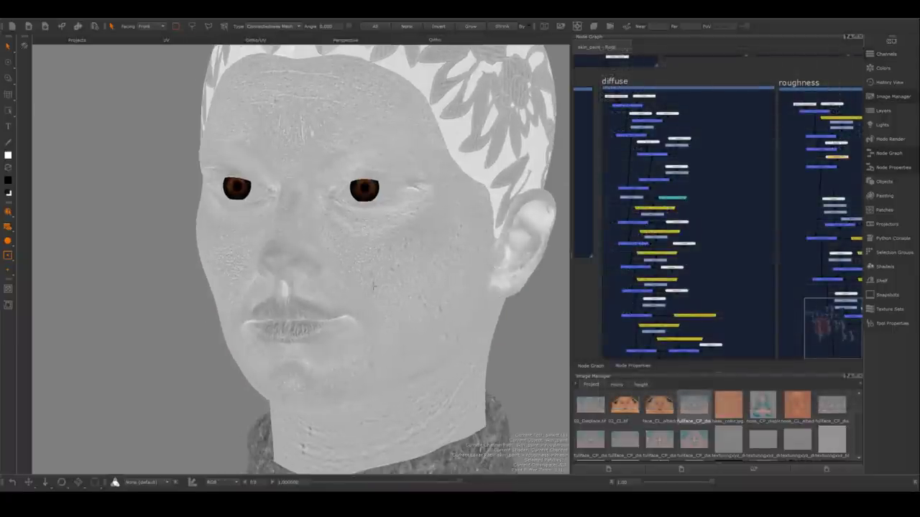
Examine the roughness detail up close on the cheek, eye area and lips from several angles.
{"action": "right_click_drag", "start_coordinate": [396, 295], "coordinate": [452, 296], "text": "alt"}
{"action": "middle_click_drag", "start_coordinate": [401, 296], "coordinate": [334, 296]}
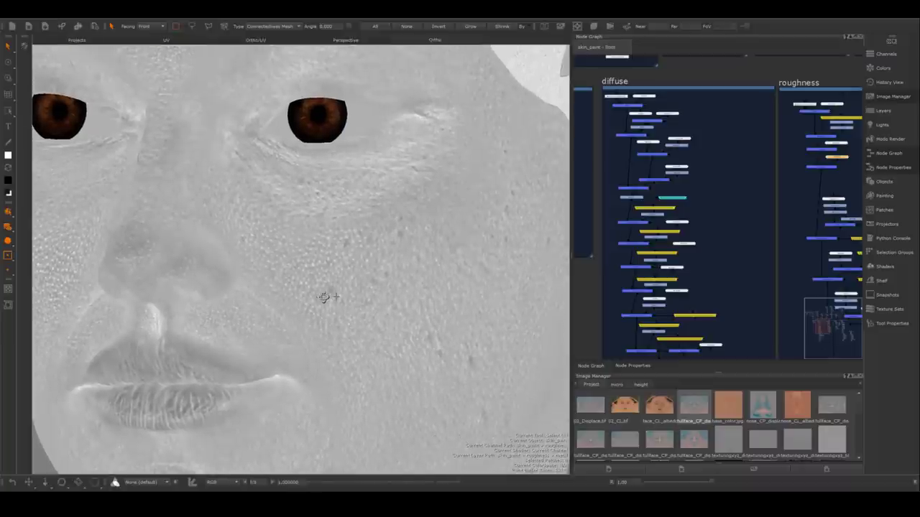
{"action": "left_click_drag", "start_coordinate": [395, 293], "coordinate": [316, 287], "text": "alt"}
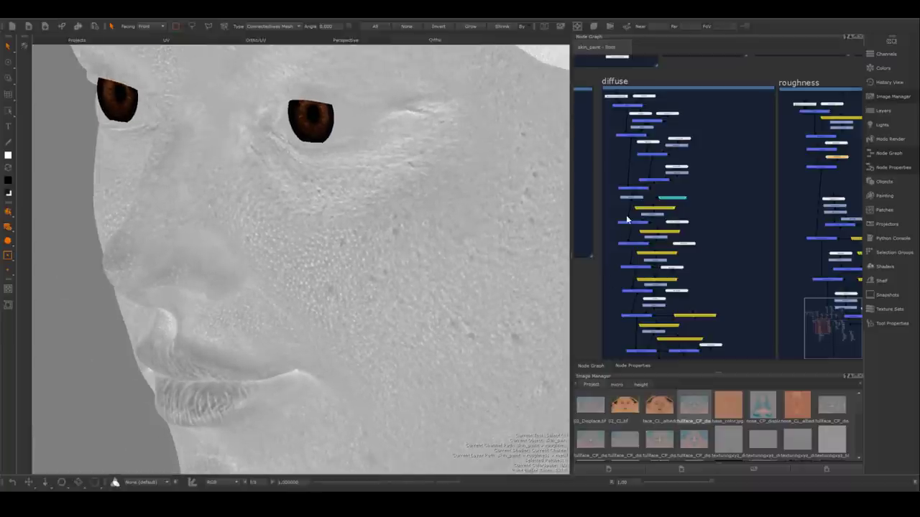
{"action": "middle_click_drag", "start_coordinate": [426, 227], "coordinate": [447, 216]}
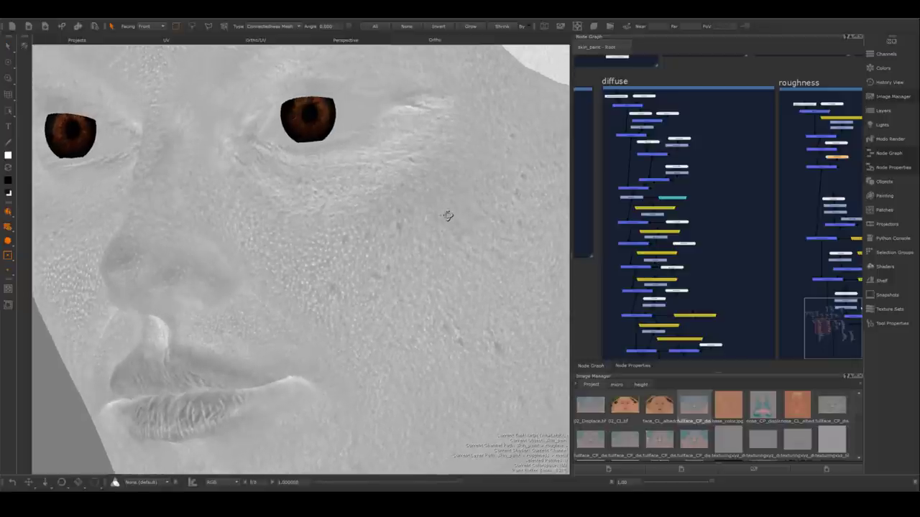
Display the specular channel on the head and examine its fine skin detail across the face.
{"action": "left_click", "coordinate": [891, 55]}
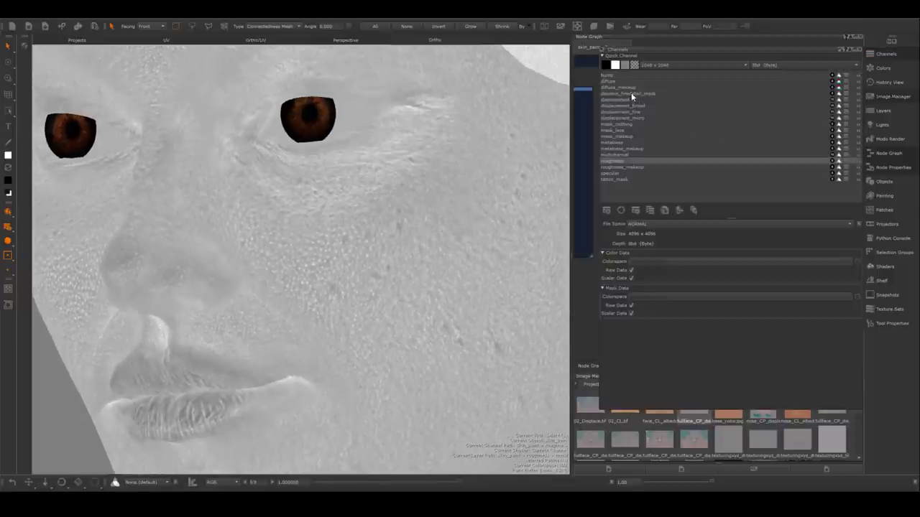
{"action": "left_click", "coordinate": [615, 174]}
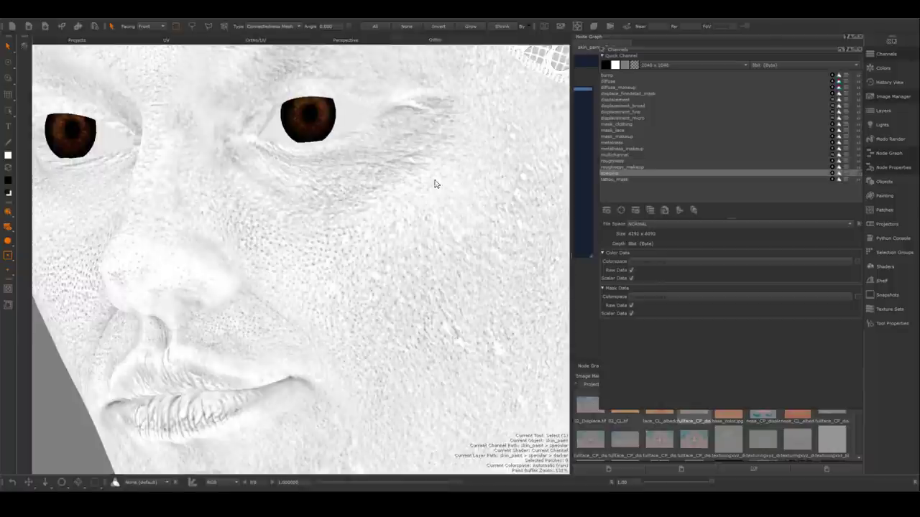
{"action": "mouse_move", "coordinate": [427, 184]}
{"action": "left_mouse_down", "text": "alt"}
{"action": "mouse_move", "coordinate": [445, 191]}
{"action": "mouse_move", "coordinate": [438, 195]}
{"action": "mouse_move", "coordinate": [435, 179]}
{"action": "left_mouse_up", "text": "alt"}
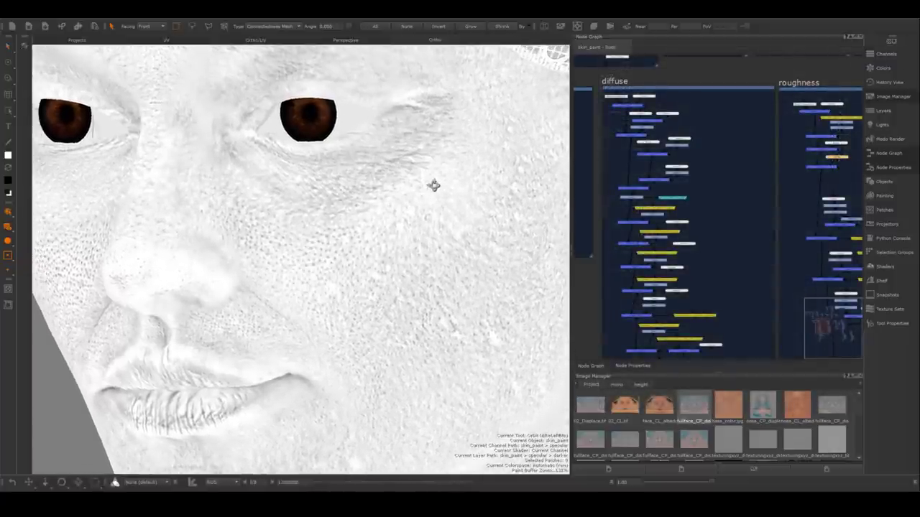
{"action": "right_click_drag", "start_coordinate": [435, 178], "coordinate": [384, 168], "text": "alt"}
{"action": "middle_click_drag", "start_coordinate": [384, 168], "coordinate": [369, 141], "text": "alt"}
{"action": "left_click_drag", "start_coordinate": [384, 164], "coordinate": [431, 174], "text": "alt"}
{"action": "right_click_drag", "start_coordinate": [431, 173], "coordinate": [378, 176], "text": "alt"}
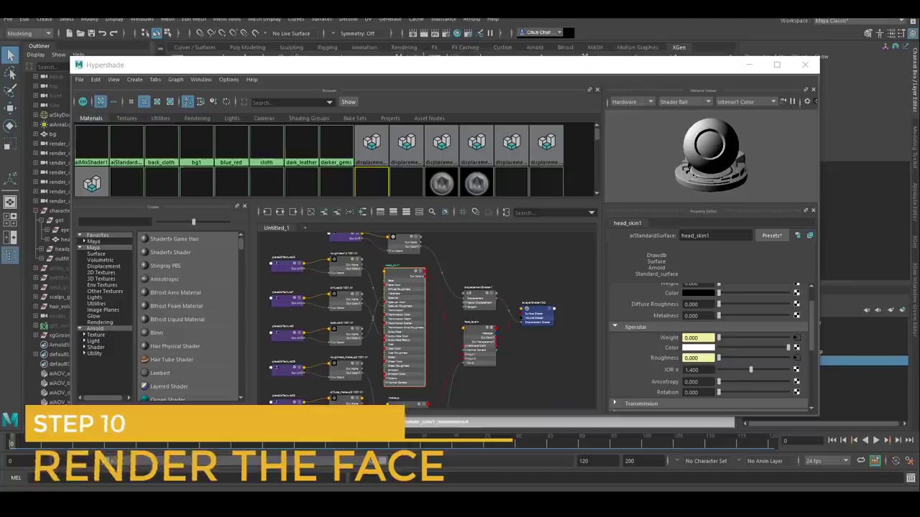
In Maya, review the head_skin1 texture connections in the Hypershade, minimize it, and look through the persp camera.
{"action": "scroll", "coordinate": [406, 281], "scroll_direction": "up", "scroll_amount": 3}
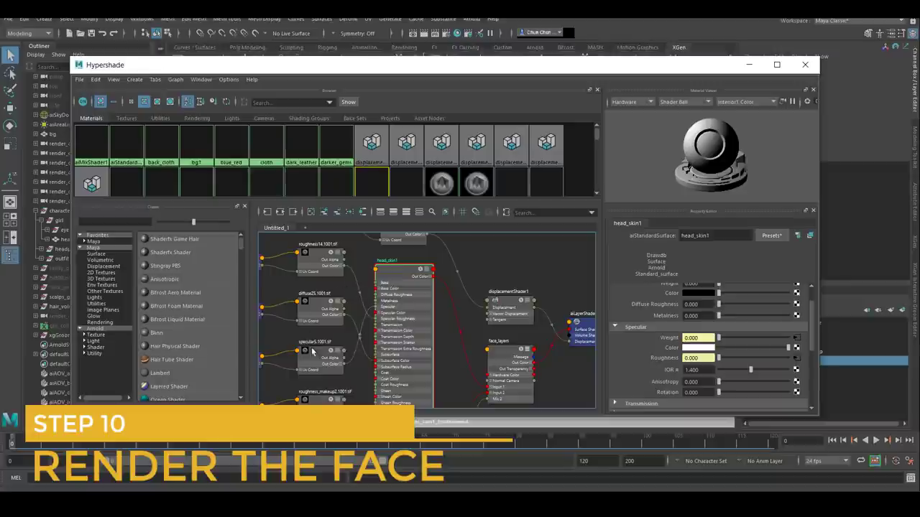
{"action": "left_click", "coordinate": [750, 65]}
{"action": "left_click", "coordinate": [288, 80]}
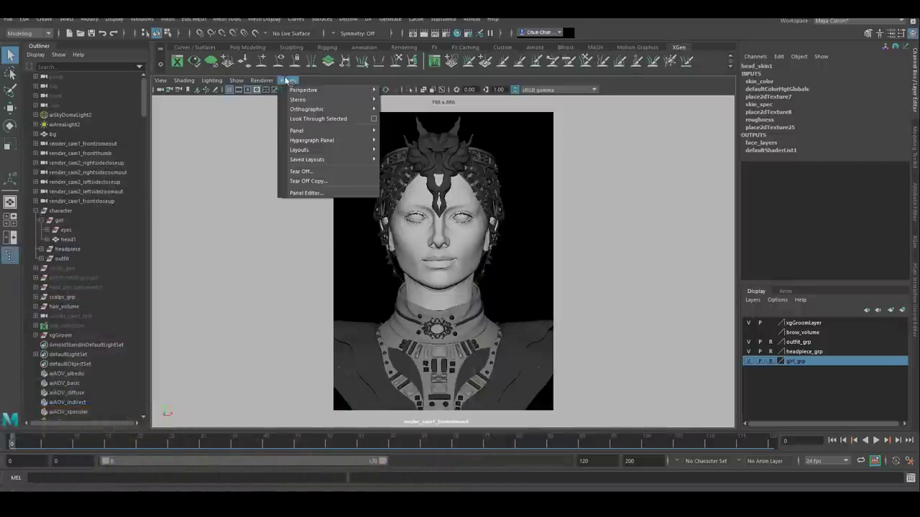
{"action": "mouse_move", "coordinate": [348, 91]}
{"action": "left_click", "coordinate": [415, 91]}
Inspect the lighting setup around the bust, selecting the aiSkyDomeLight2 sky dome and the bg backdrop.
{"action": "right_click_drag", "start_coordinate": [651, 296], "coordinate": [514, 180], "text": "alt"}
{"action": "left_click_drag", "start_coordinate": [514, 180], "coordinate": [486, 172], "text": "alt"}
{"action": "left_click", "coordinate": [552, 126]}
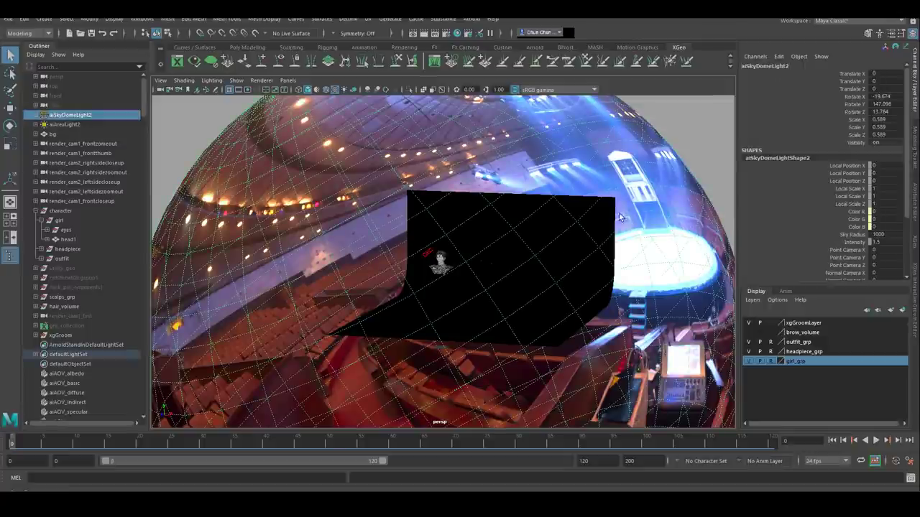
{"action": "scroll", "coordinate": [565, 256], "scroll_direction": "up", "scroll_amount": 5}
{"action": "left_click", "coordinate": [558, 244]}
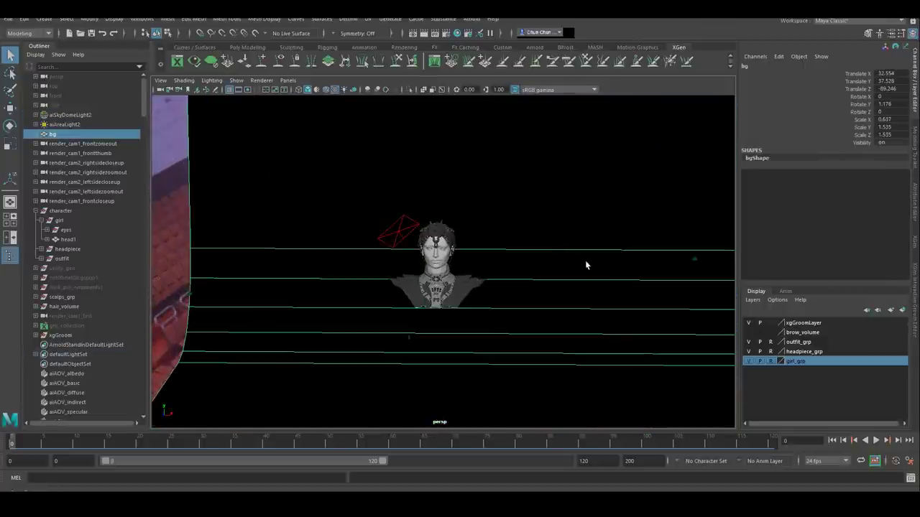
{"action": "right_click_drag", "start_coordinate": [587, 265], "coordinate": [452, 278], "text": "alt"}
{"action": "left_click_drag", "start_coordinate": [452, 278], "coordinate": [524, 306], "text": "alt"}
{"action": "scroll", "coordinate": [524, 306], "scroll_direction": "up", "scroll_amount": 2}
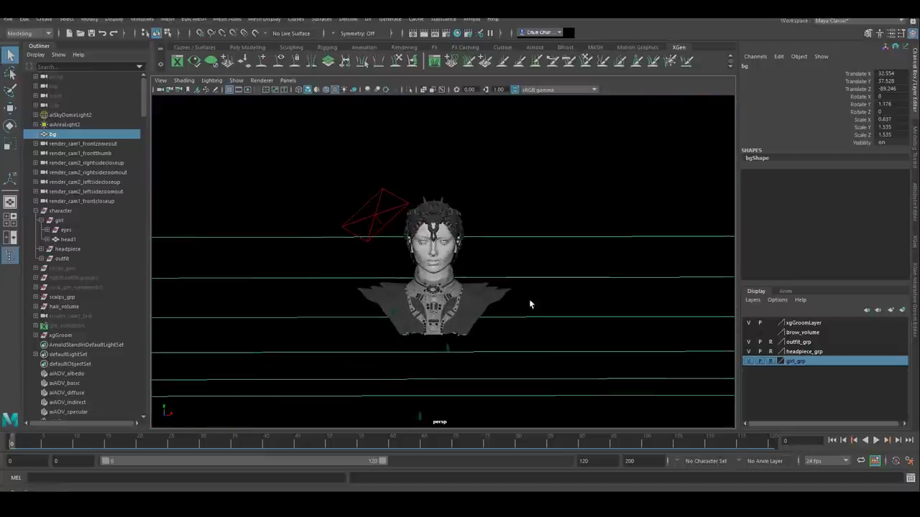
Look through the render_cam1_frontzoomout camera to frame the character for rendering.
{"action": "left_click", "coordinate": [288, 80]}
{"action": "mouse_move", "coordinate": [316, 90]}
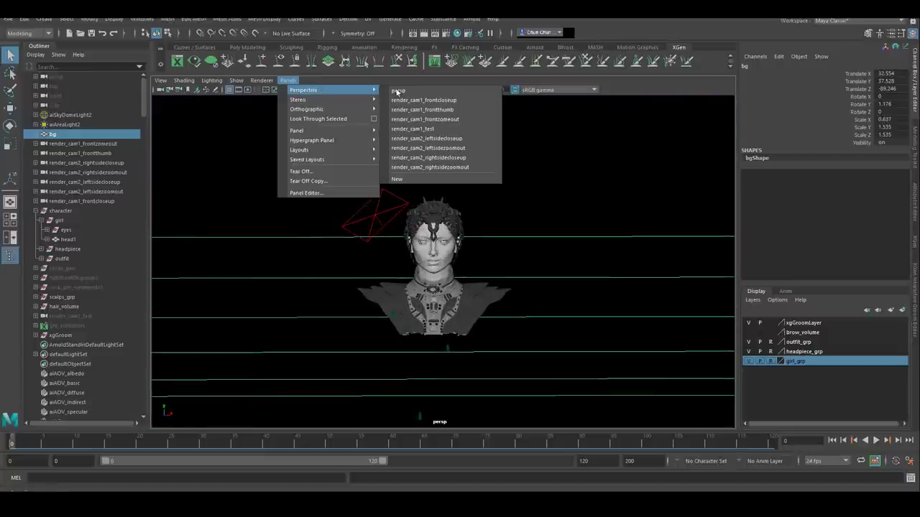
{"action": "left_click", "coordinate": [434, 119]}
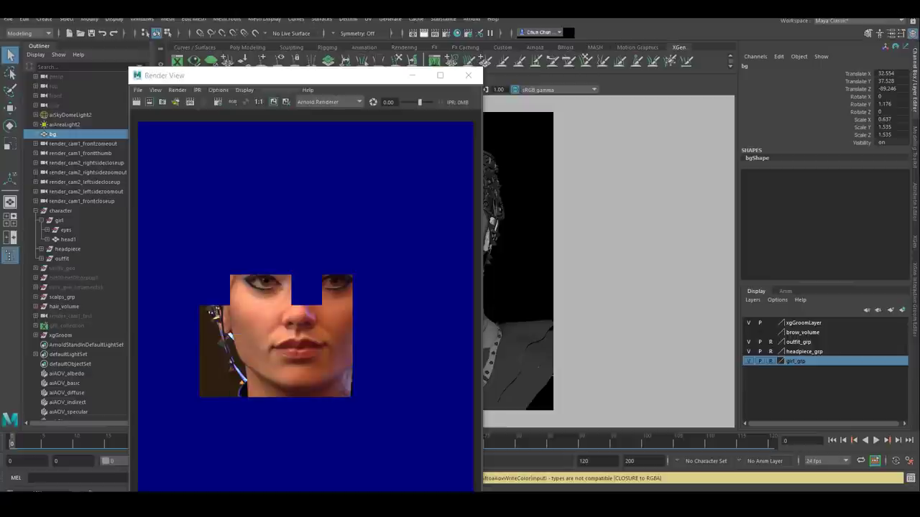